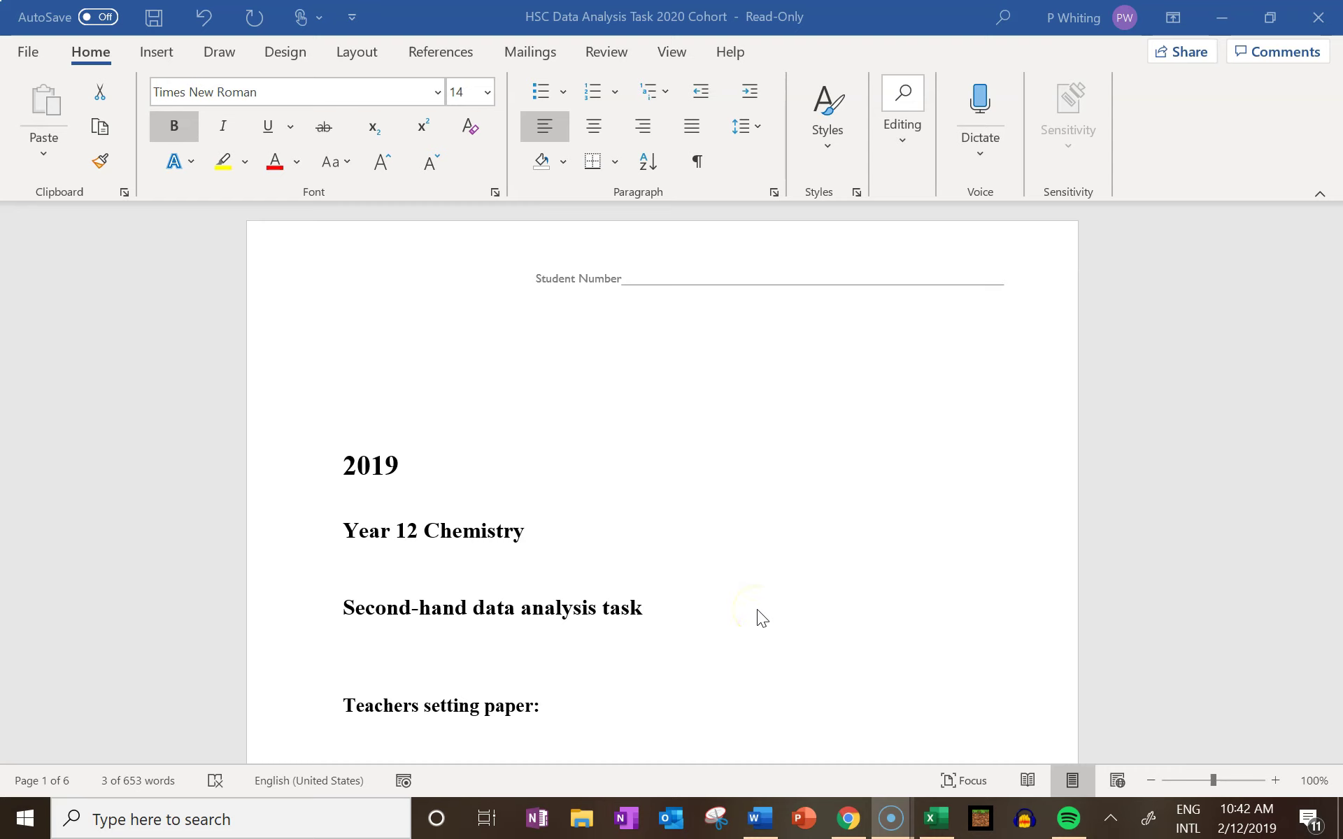
Scroll past the title page and General Instructions to page 2's mercury passage and question a).
{"action": "scroll", "coordinate": [757, 609], "scroll_direction": "down", "scroll_amount": 5}
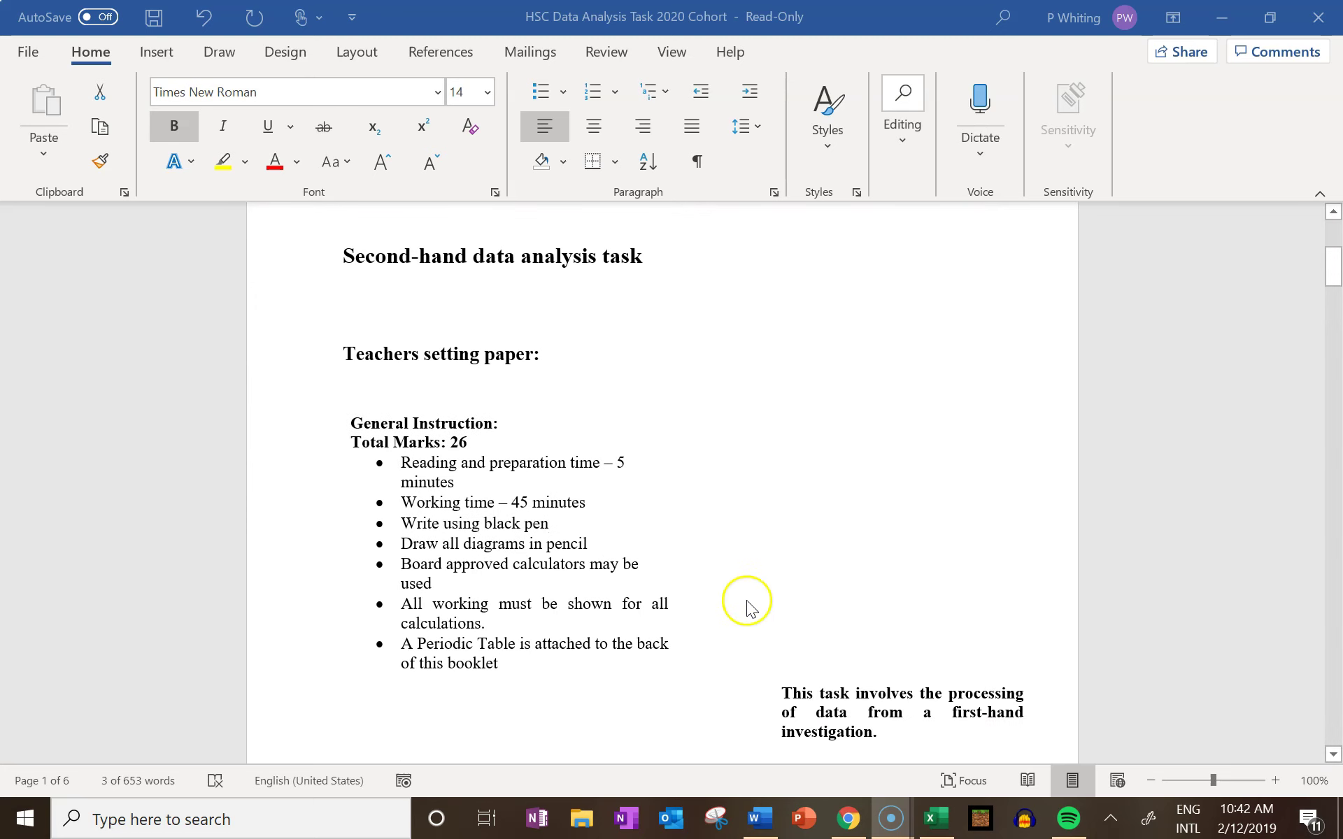
{"action": "scroll", "coordinate": [745, 600], "scroll_direction": "down", "scroll_amount": 1}
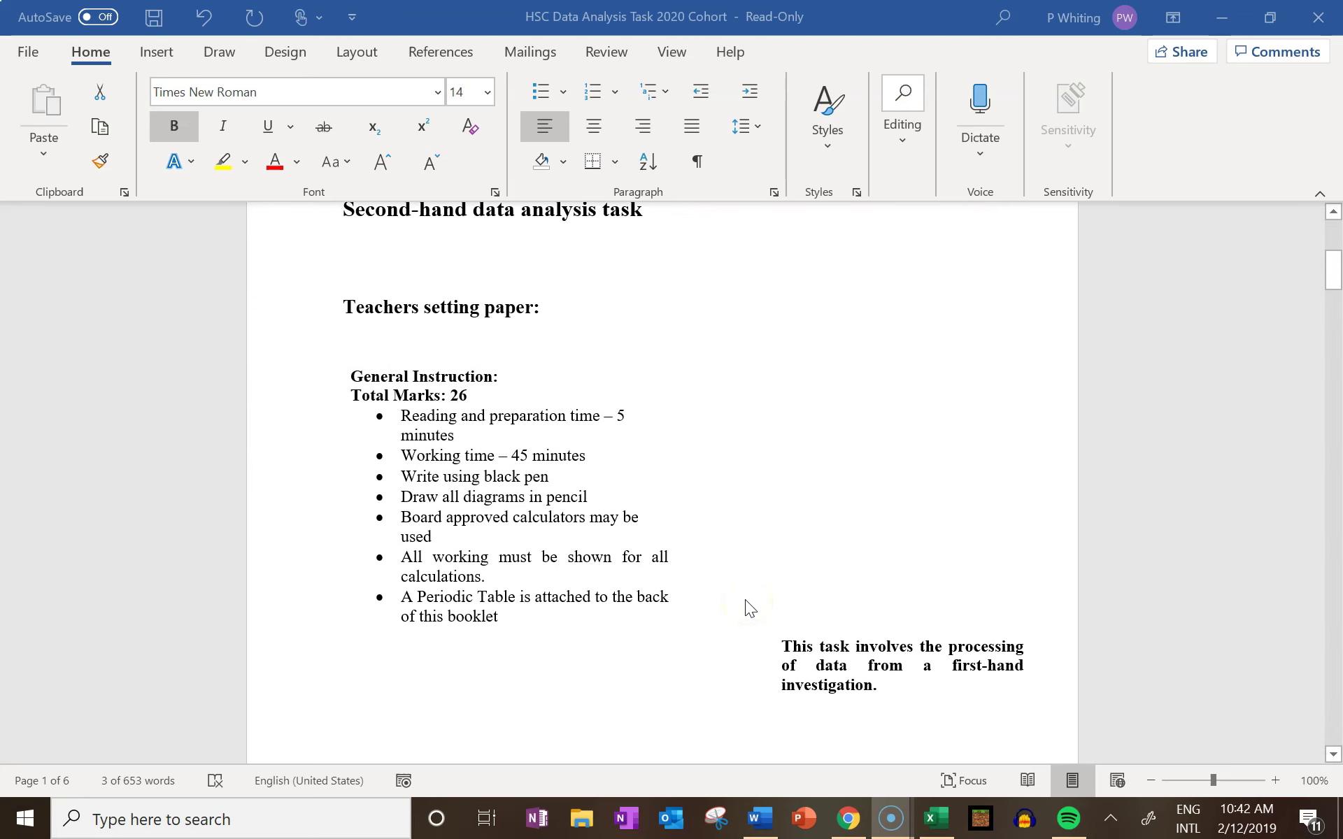
{"action": "scroll", "coordinate": [745, 598], "scroll_direction": "down", "scroll_amount": 3}
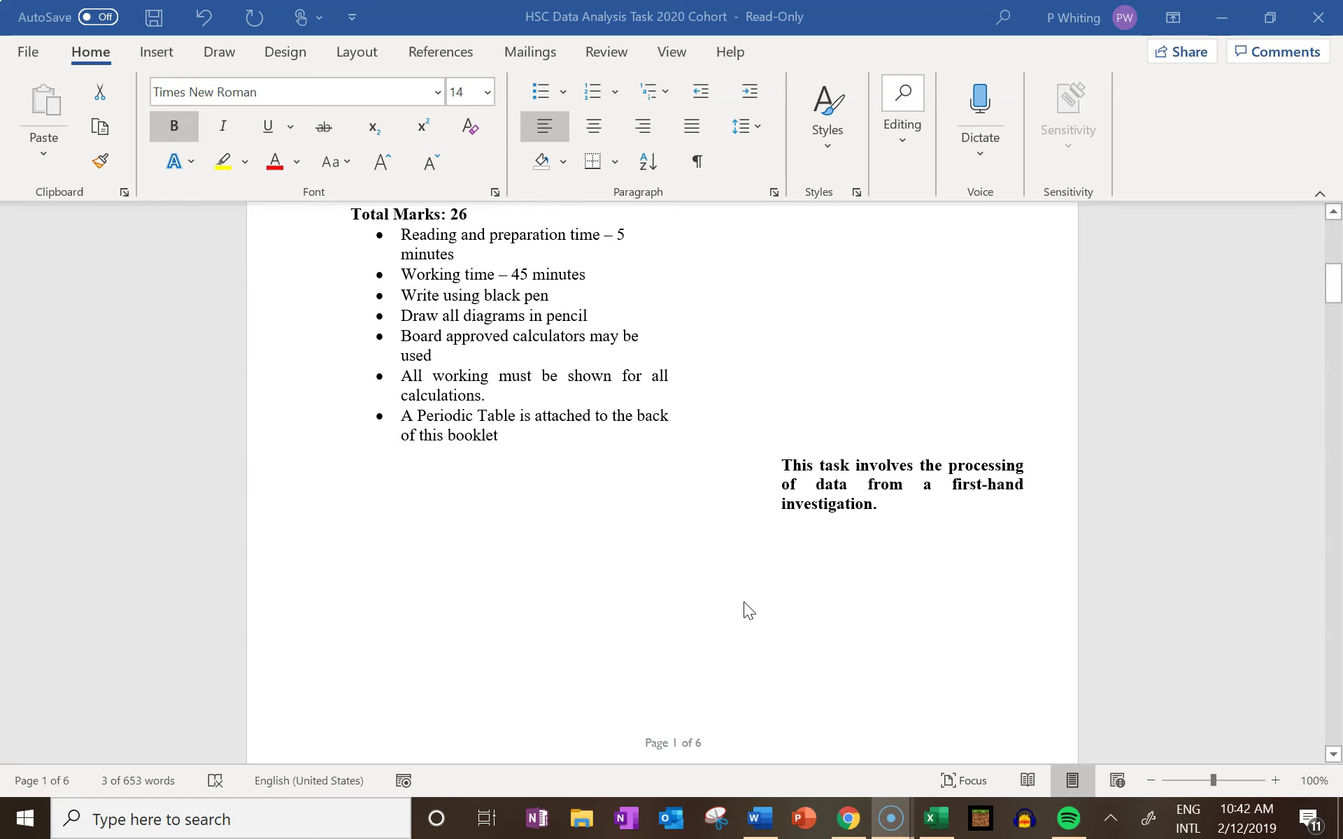
{"action": "scroll", "coordinate": [744, 602], "scroll_direction": "down", "scroll_amount": 3}
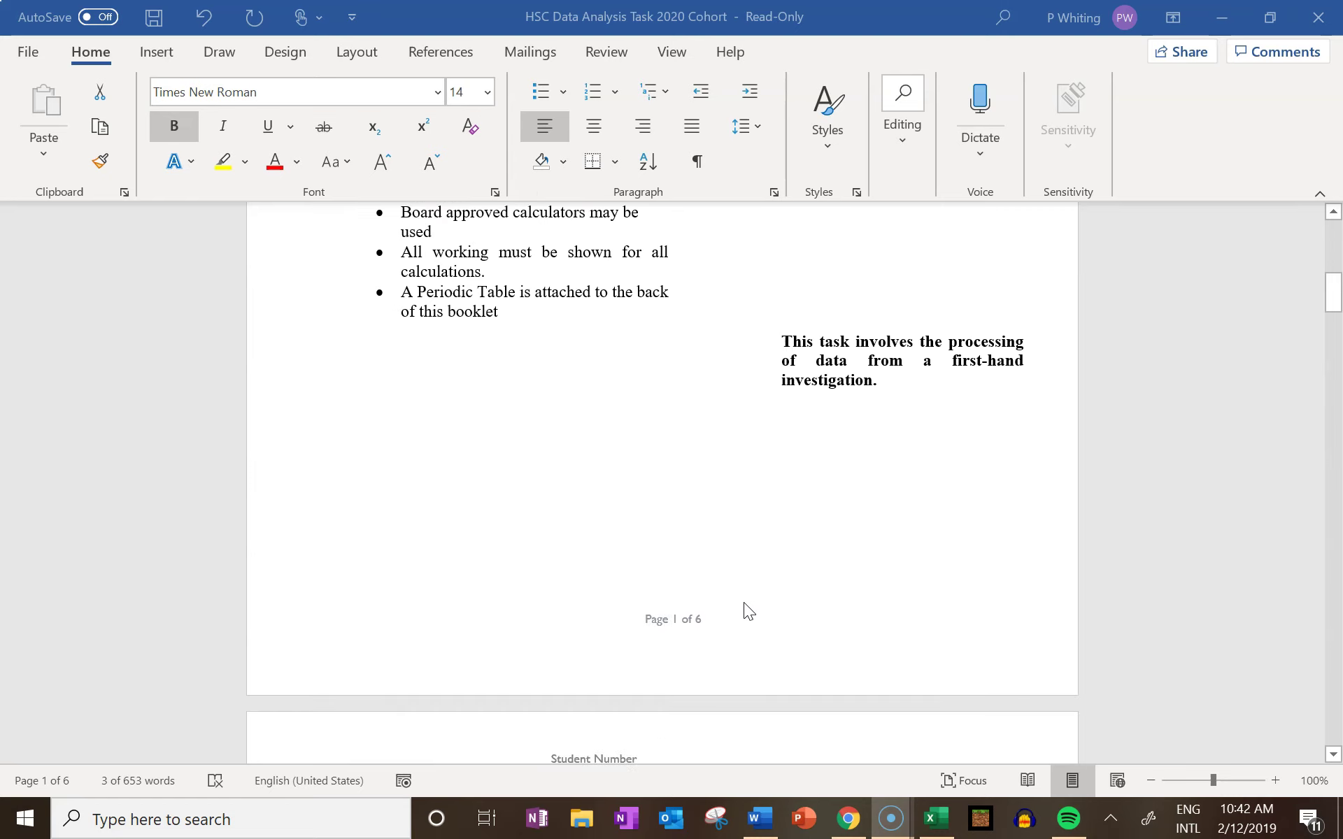
{"action": "scroll", "coordinate": [743, 602], "scroll_direction": "down", "scroll_amount": 6}
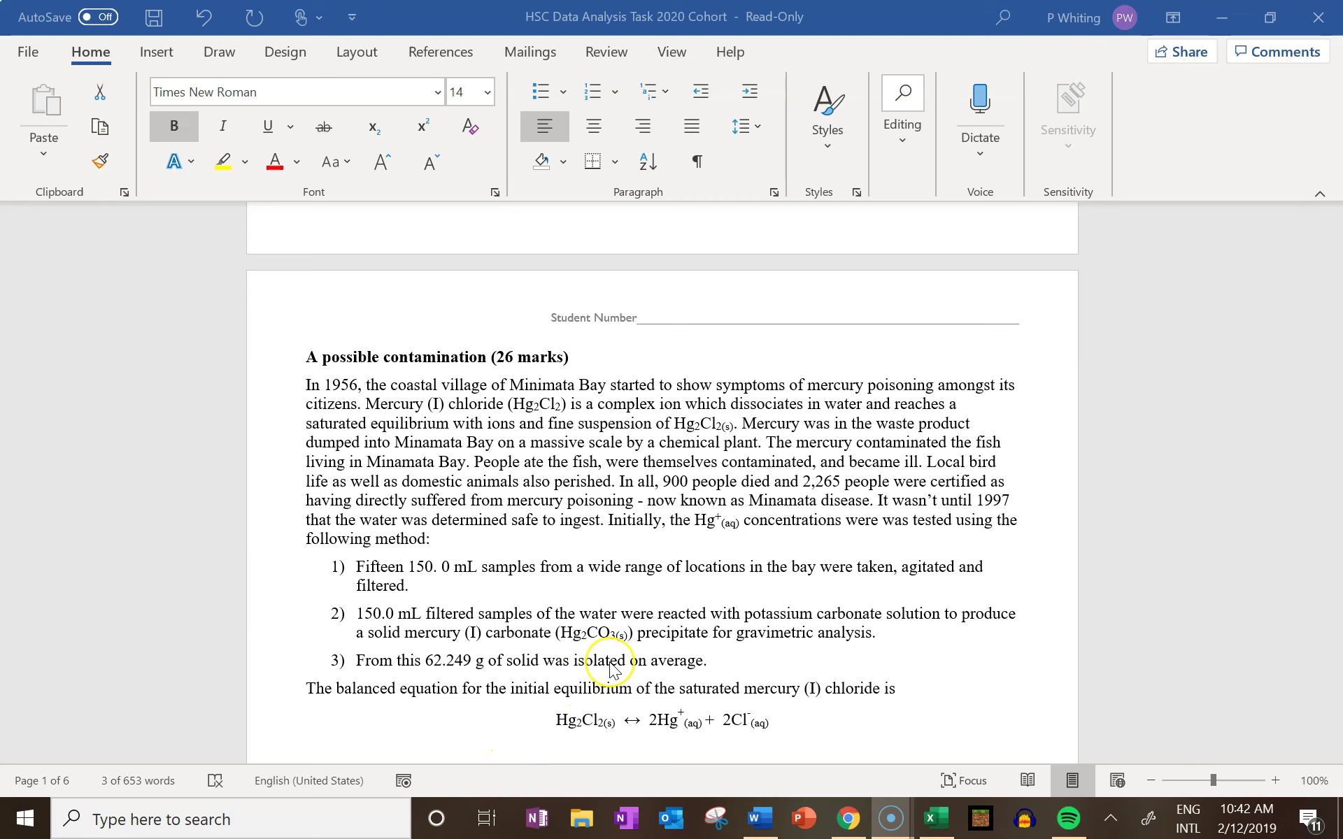
{"action": "scroll", "coordinate": [611, 668], "scroll_direction": "down", "scroll_amount": 3}
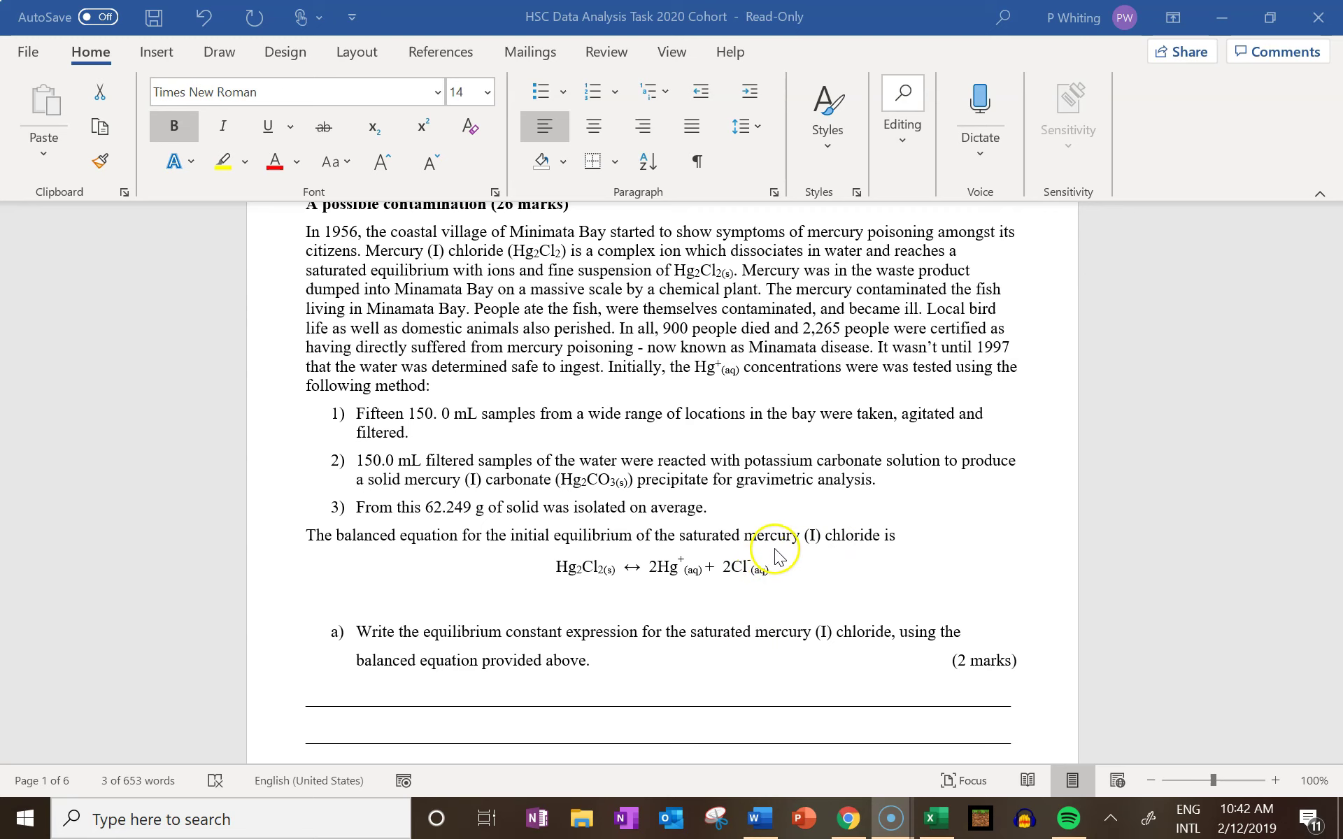
Highlight 'this 62.249 g of' in method step 3 in yellow.
{"action": "scroll", "coordinate": [776, 556], "scroll_direction": "down", "scroll_amount": 3}
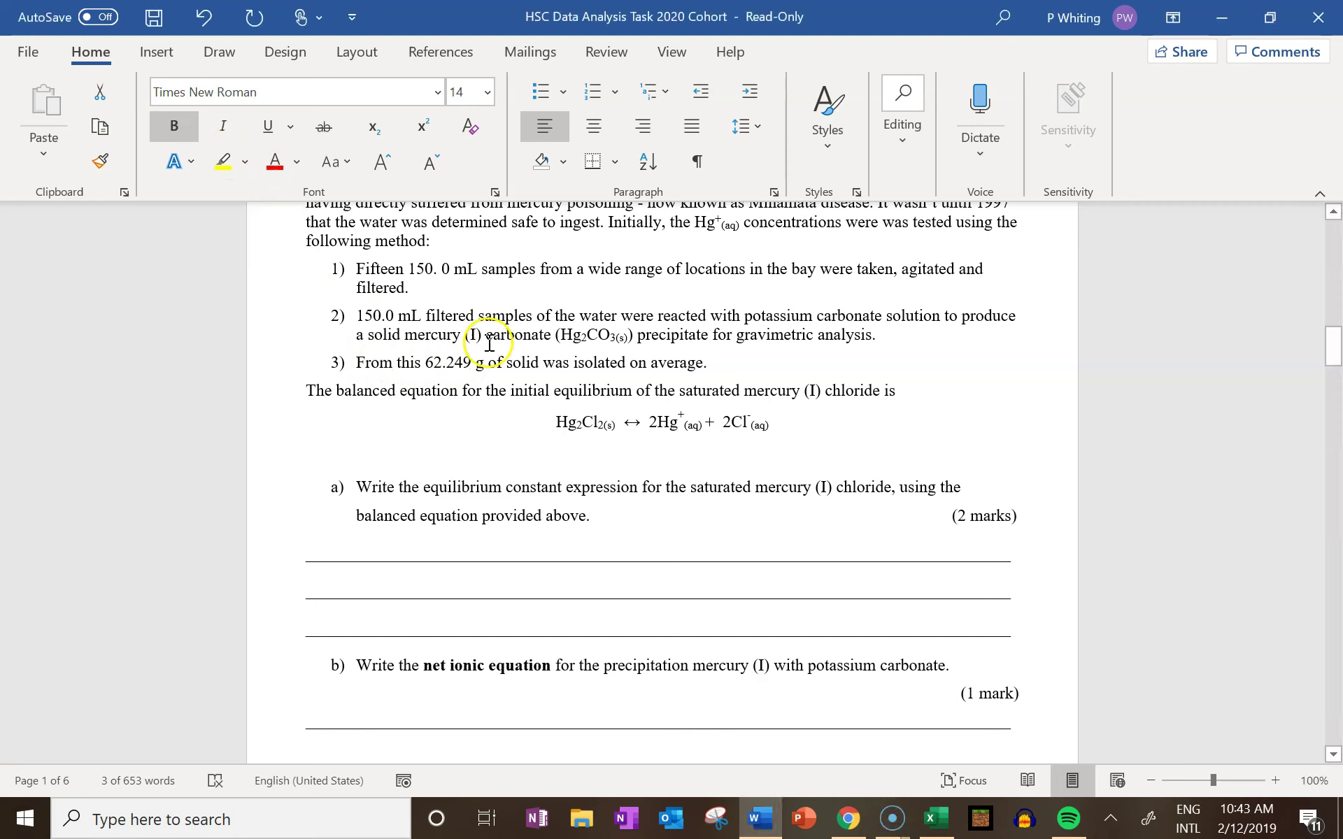
{"action": "left_click", "coordinate": [223, 161]}
{"action": "left_click_drag", "start_coordinate": [396, 362], "coordinate": [504, 362]}
{"action": "left_click", "coordinate": [224, 160]}
{"action": "key", "text": "Right"}
Place the cursor on question a)'s first answer line and switch to the Insert ribbon.
{"action": "left_click", "coordinate": [465, 505]}
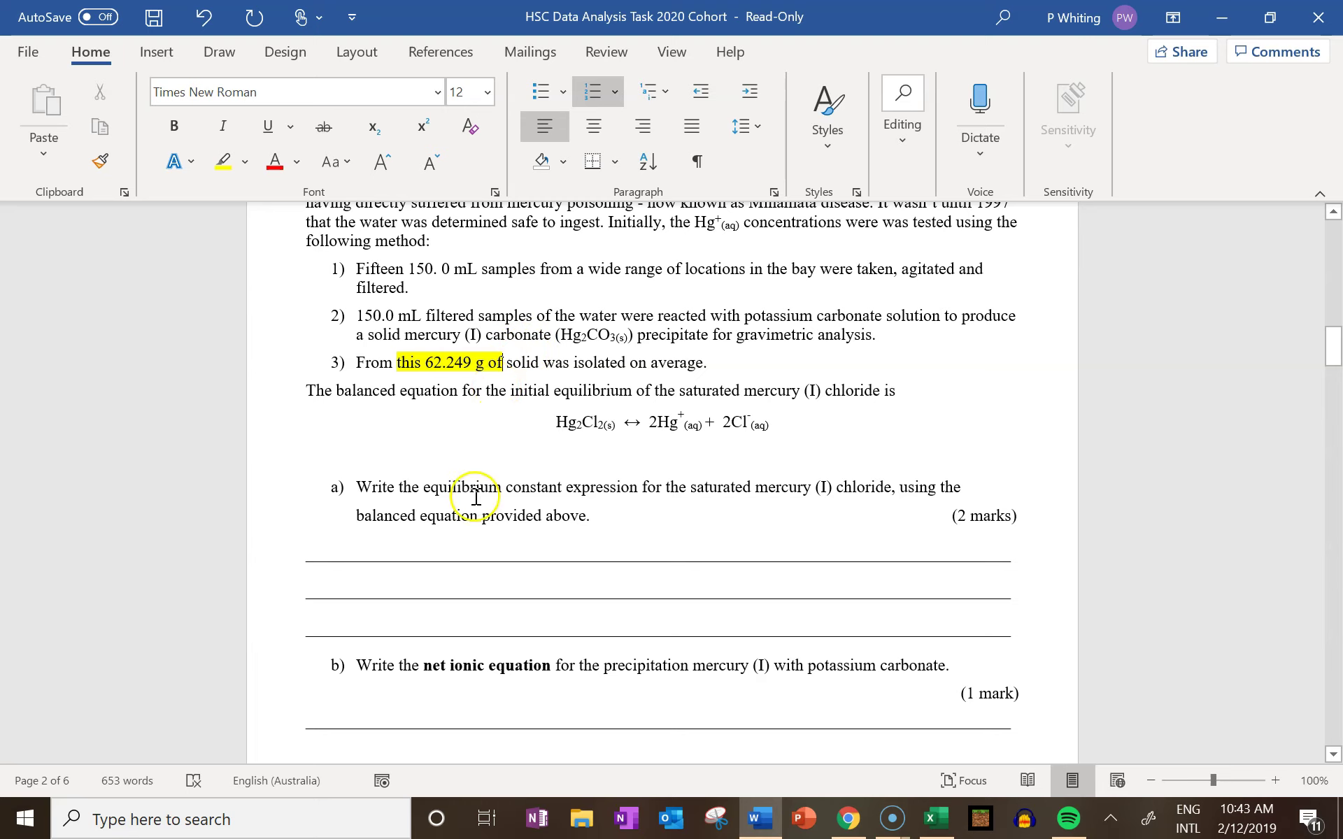
{"action": "left_click", "coordinate": [434, 549]}
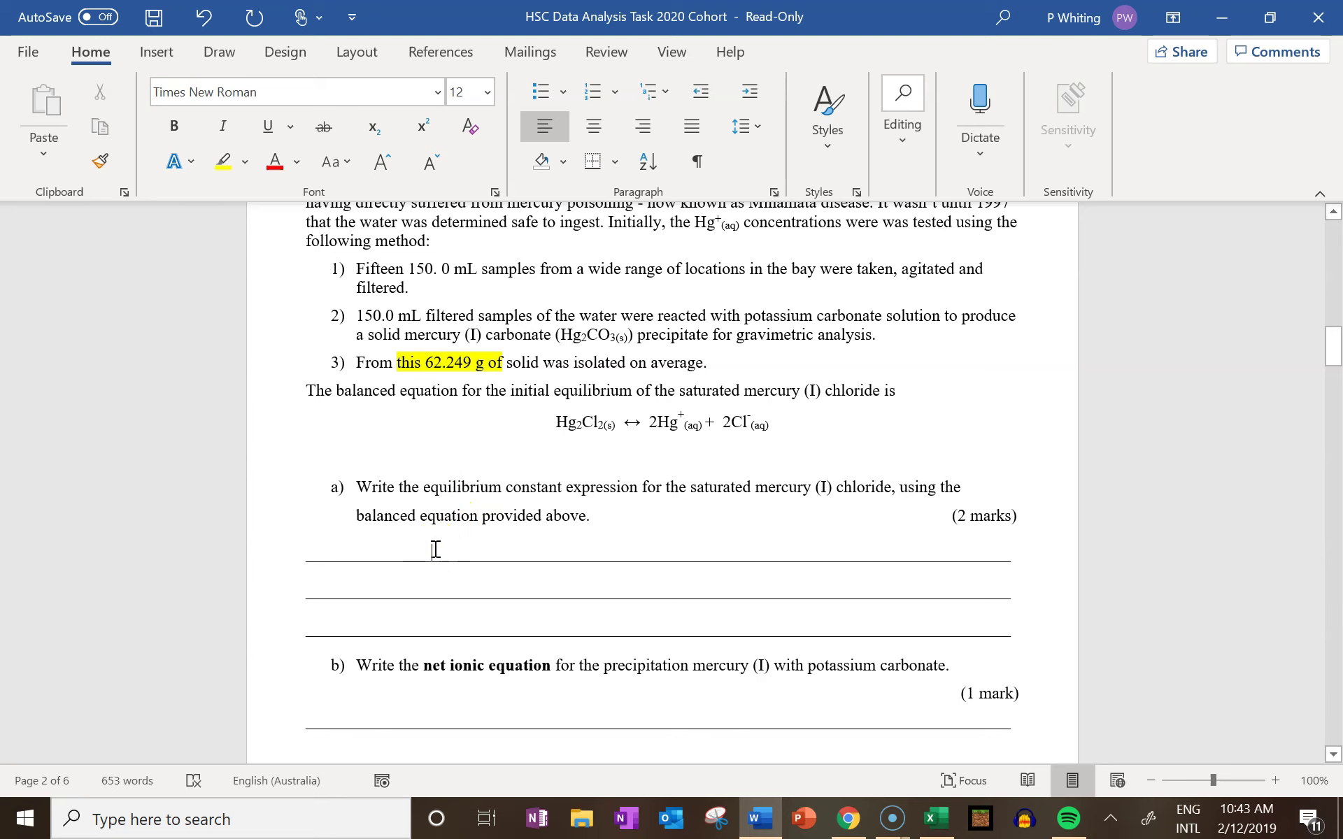
{"action": "left_click", "coordinate": [151, 51]}
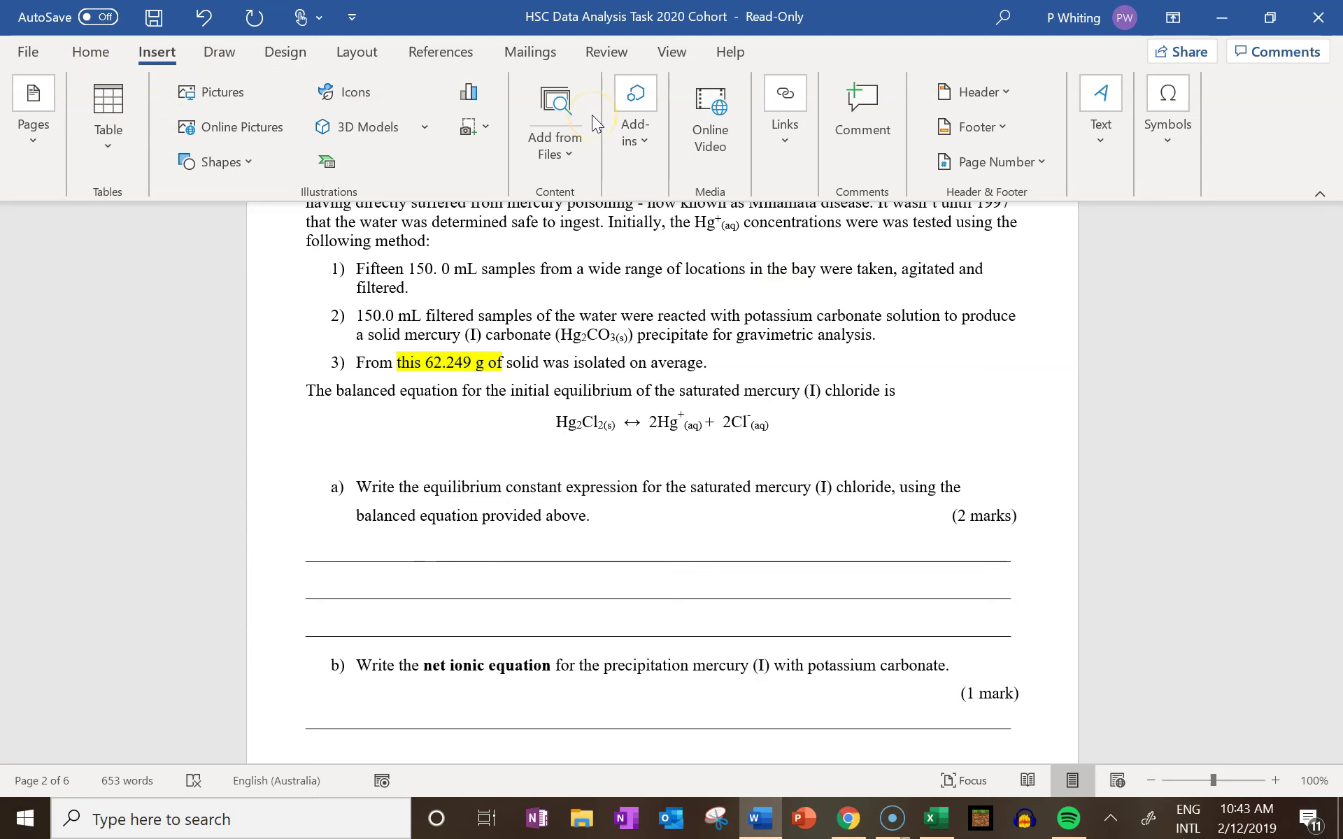
Insert a Simple Text Box beneath question a).
{"action": "left_click", "coordinate": [1128, 140]}
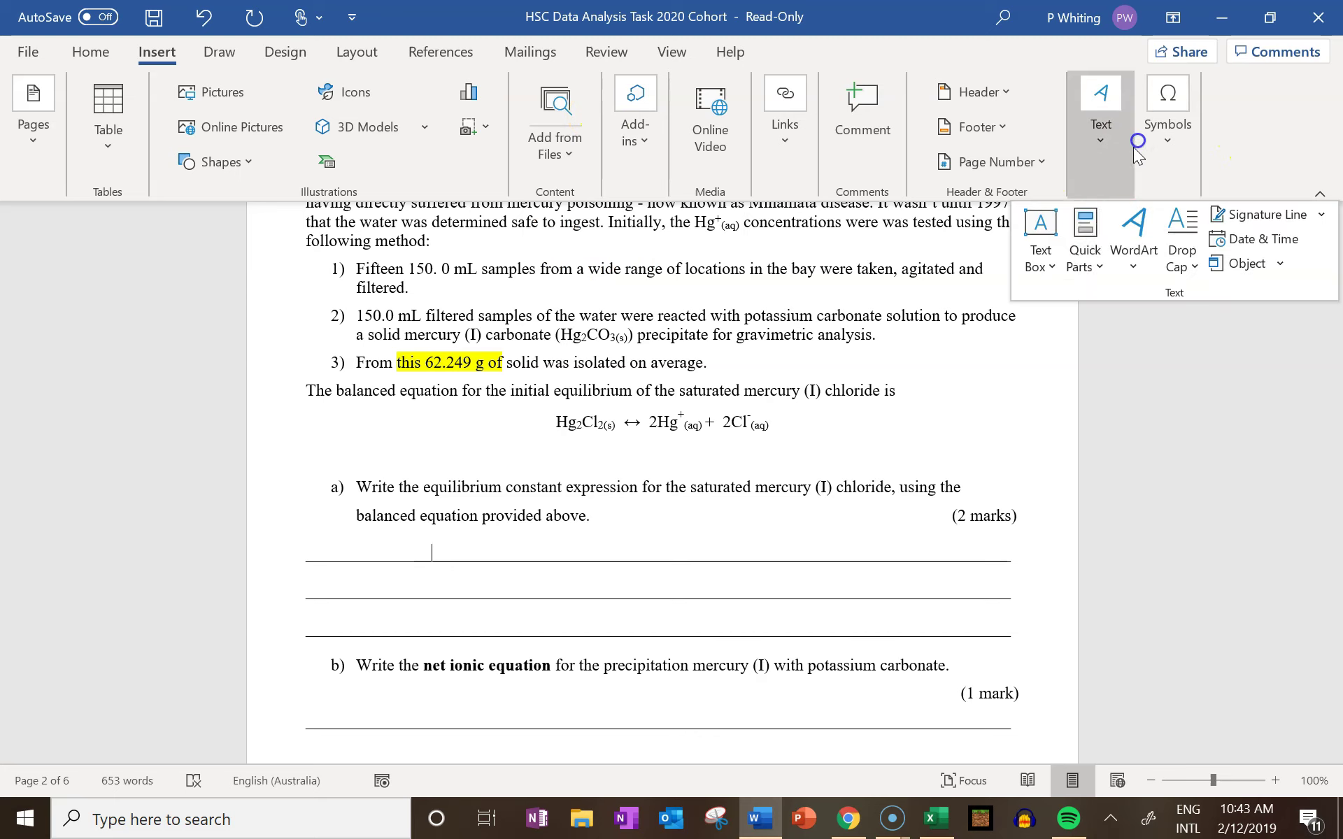
{"action": "left_click", "coordinate": [1038, 227]}
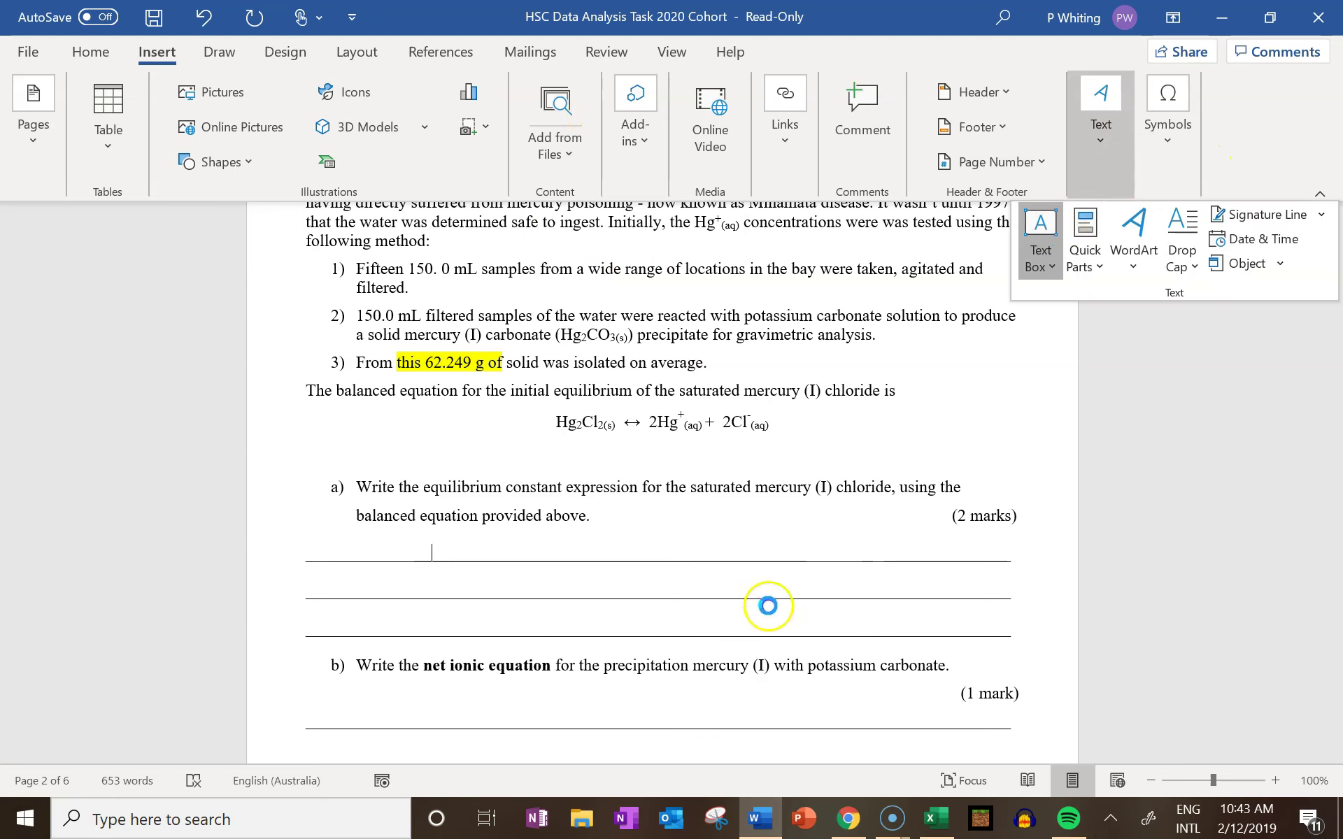
{"action": "left_click", "coordinate": [962, 448]}
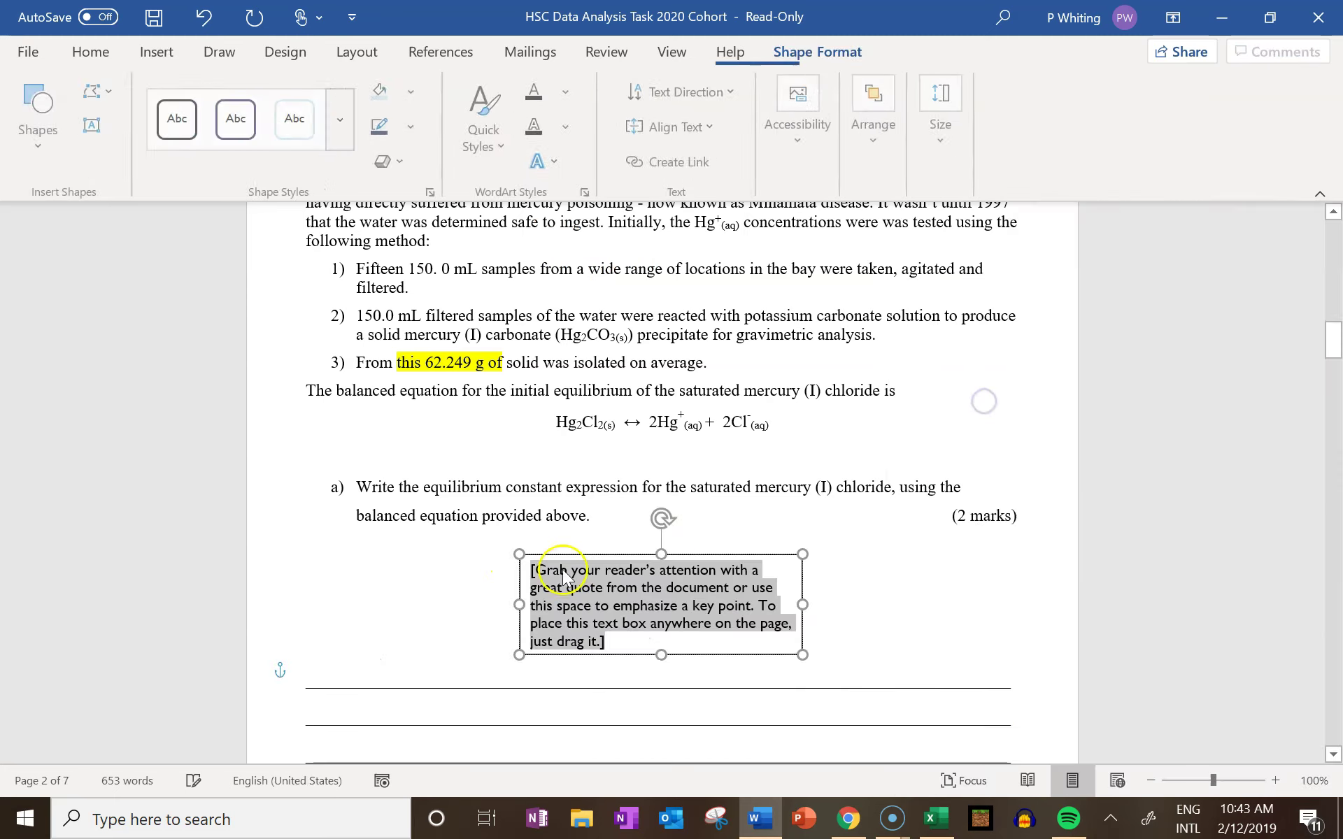
Set the text box to Behind Text wrapping, move it over the answer lines, and select its placeholder.
{"action": "right_click", "coordinate": [755, 557]}
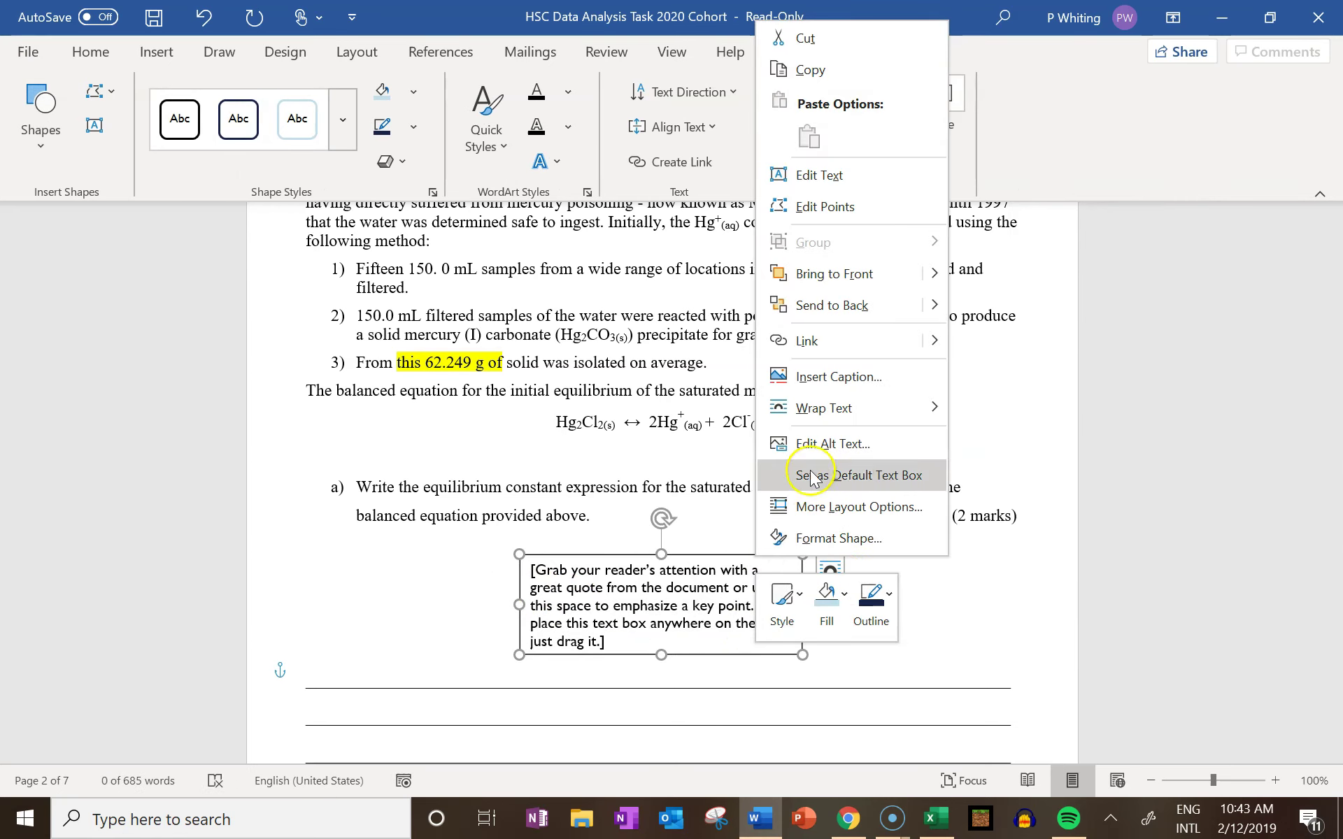
{"action": "mouse_move", "coordinate": [817, 420]}
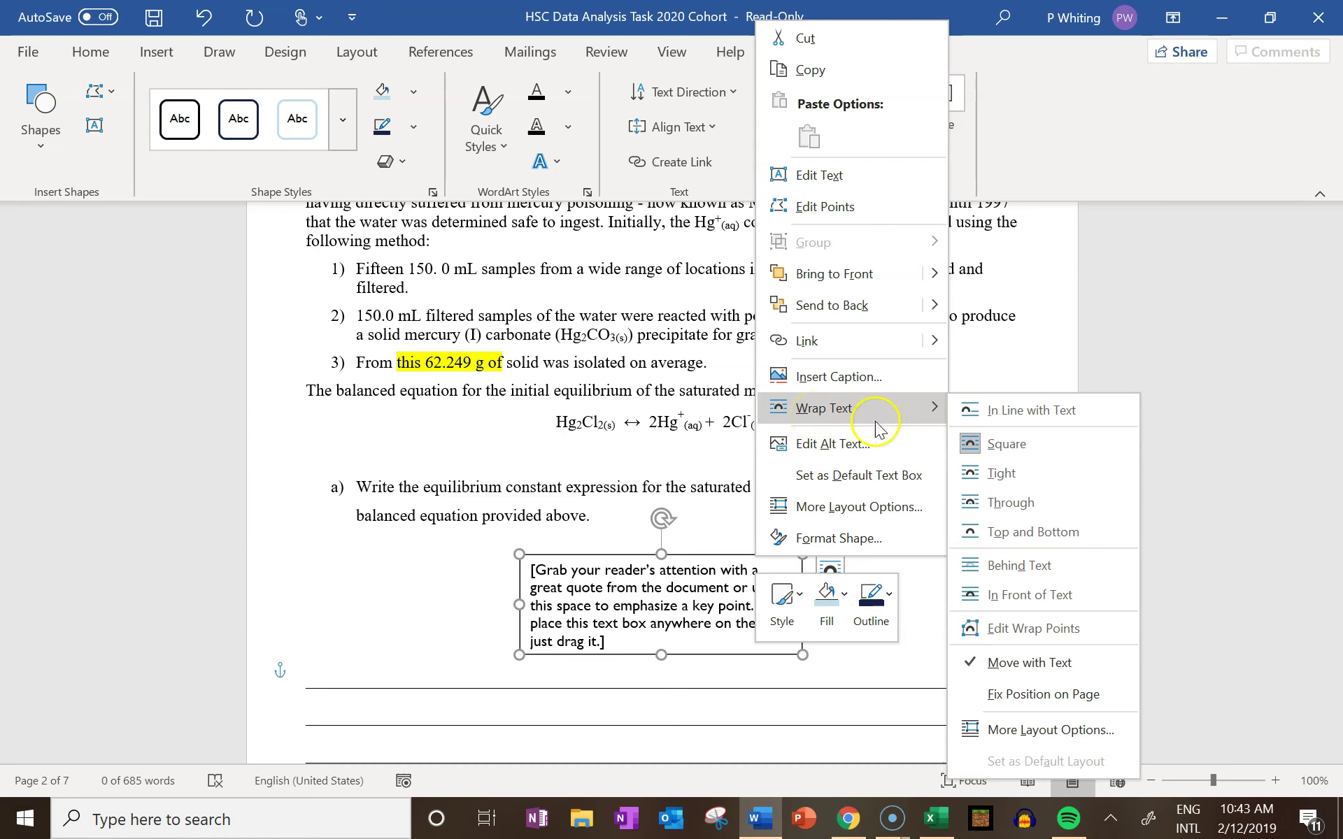
{"action": "left_click", "coordinate": [1002, 472]}
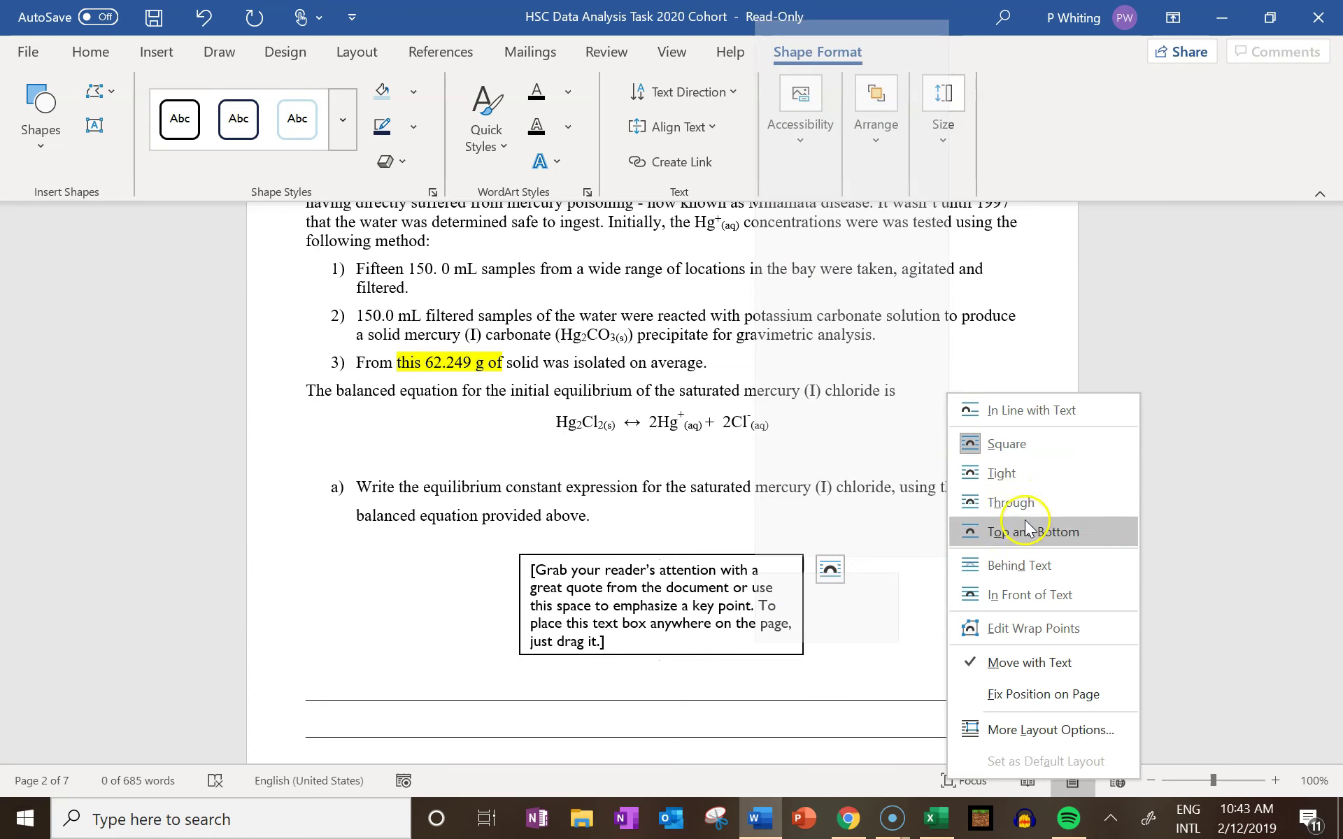
{"action": "left_click", "coordinate": [1028, 563]}
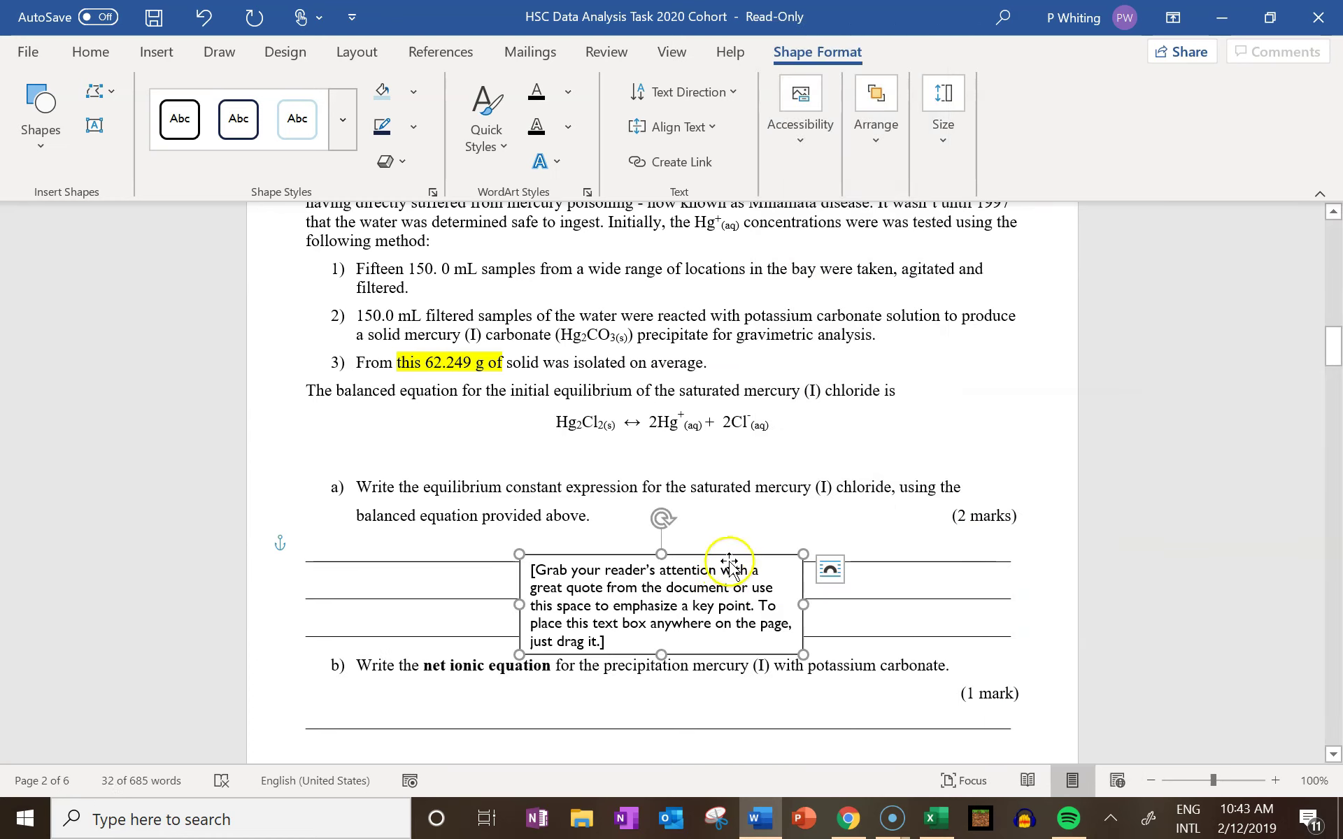
{"action": "left_click_drag", "start_coordinate": [727, 553], "coordinate": [726, 540]}
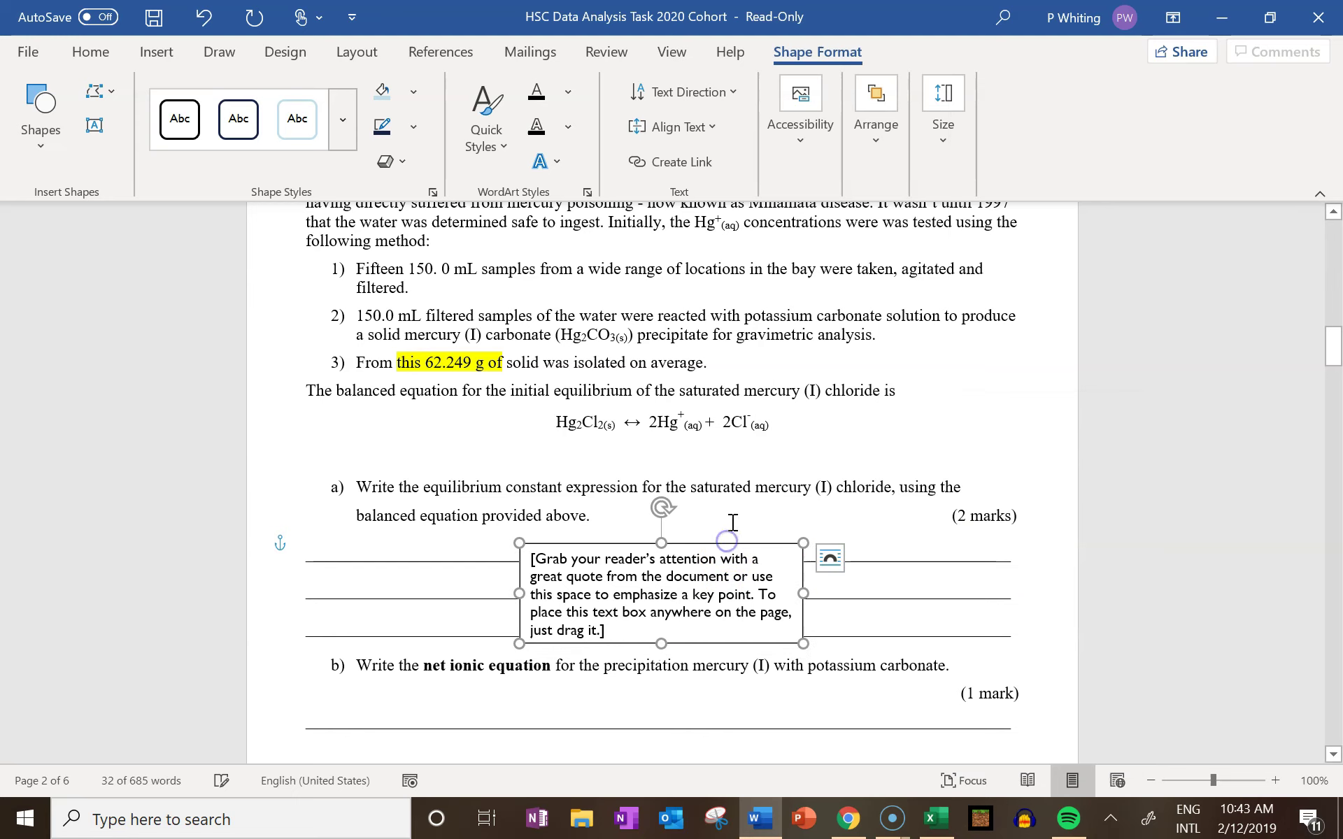
{"action": "left_click", "coordinate": [529, 556]}
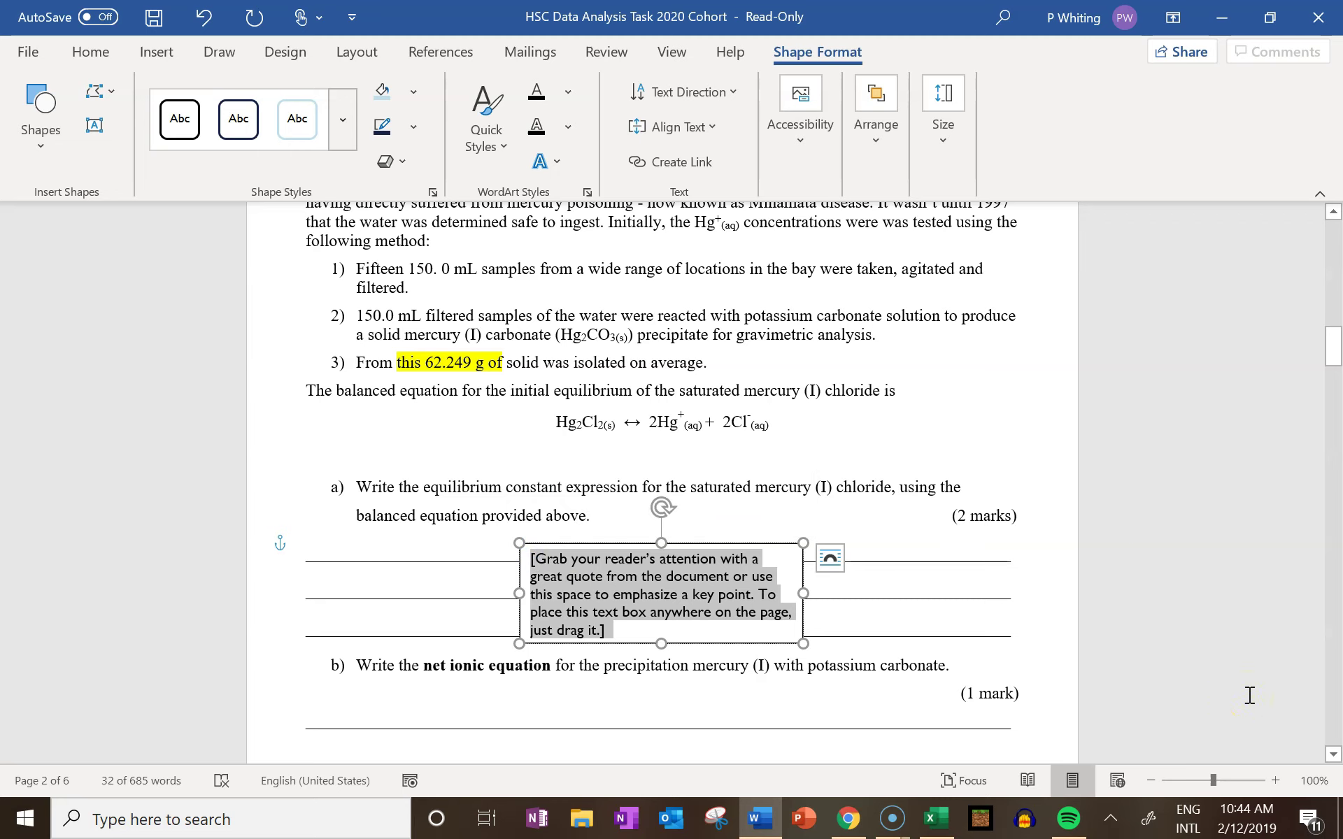
Type Ksp = [Hg+]2[Cl-]2 into the text box and enlarge it by its corner handle.
{"action": "type", "text": "K"}
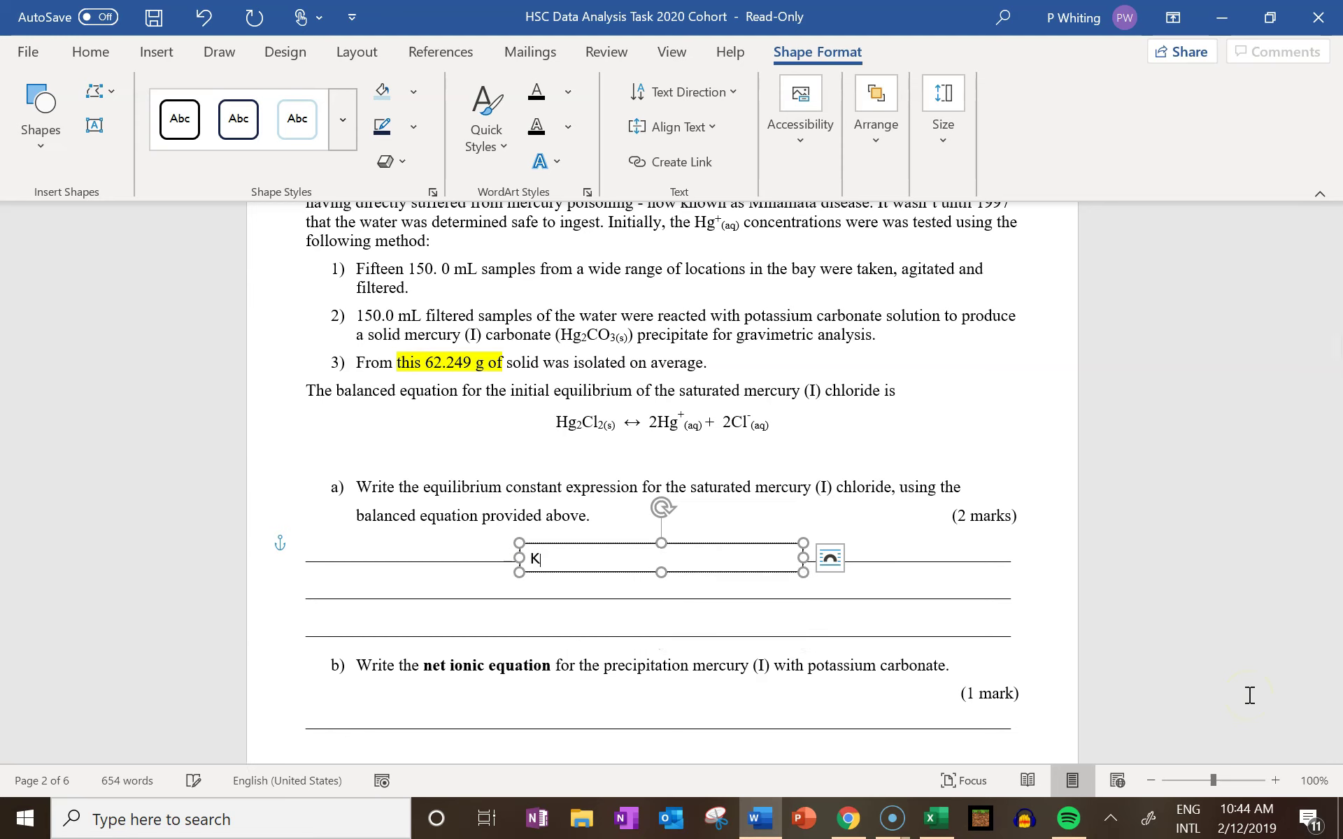
{"action": "type", "text": "sp = [Hg+]2[CL"}
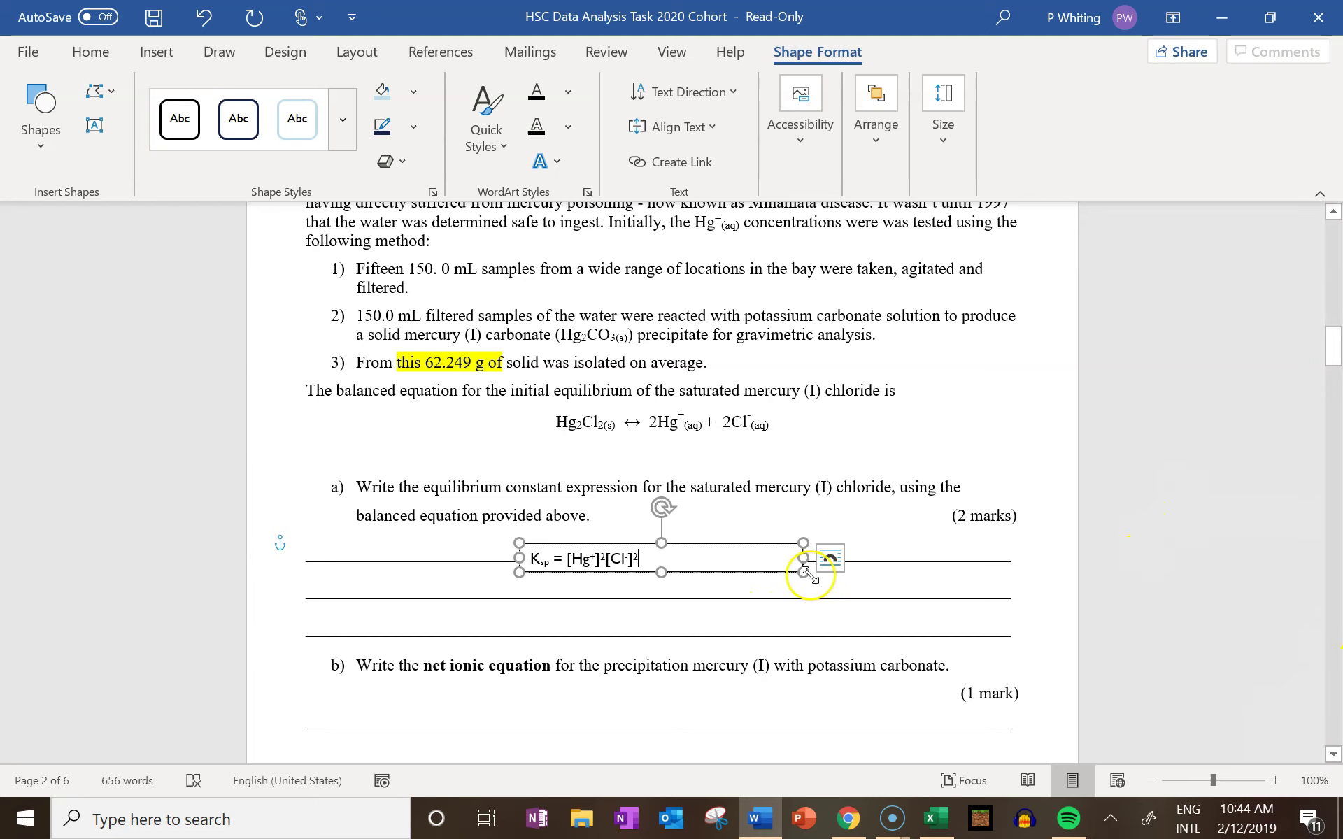
{"action": "left_click_drag", "start_coordinate": [804, 572], "coordinate": [825, 593]}
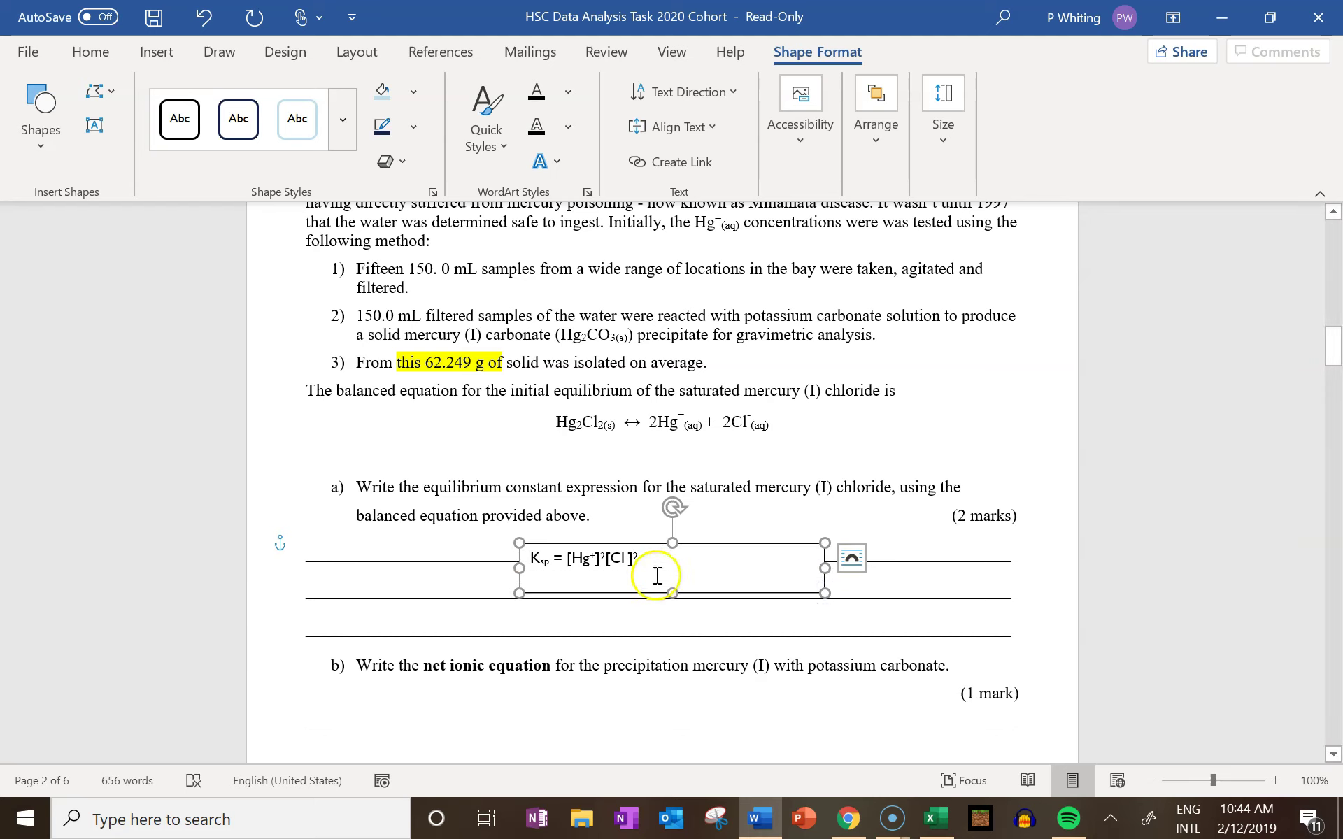
{"action": "left_click_drag", "start_coordinate": [578, 558], "coordinate": [626, 556]}
{"action": "left_click", "coordinate": [628, 559]}
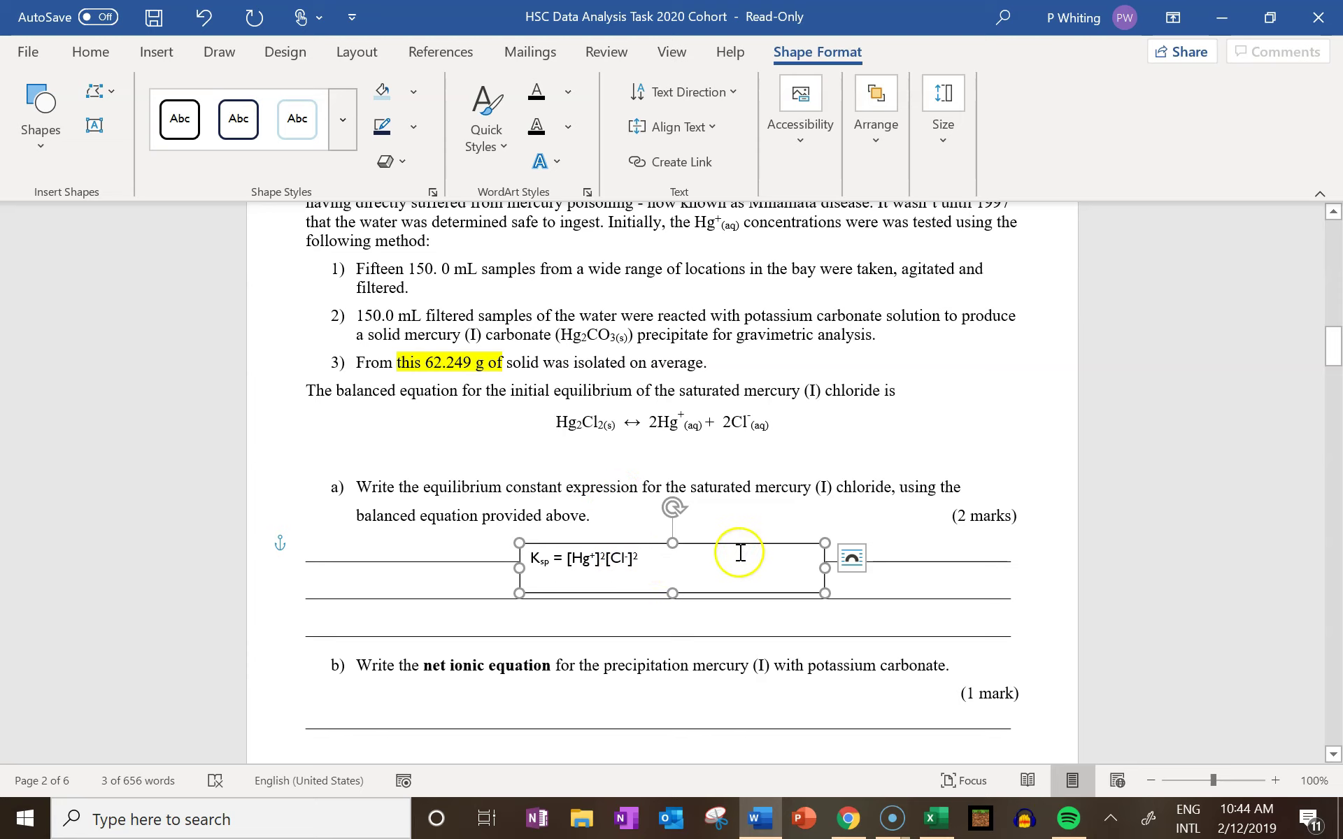
Duplicate the Ksp answer box and move the copy onto part b)'s answer lines.
{"action": "scroll", "coordinate": [790, 590], "scroll_direction": "down", "scroll_amount": 2}
{"action": "left_click", "coordinate": [565, 627]}
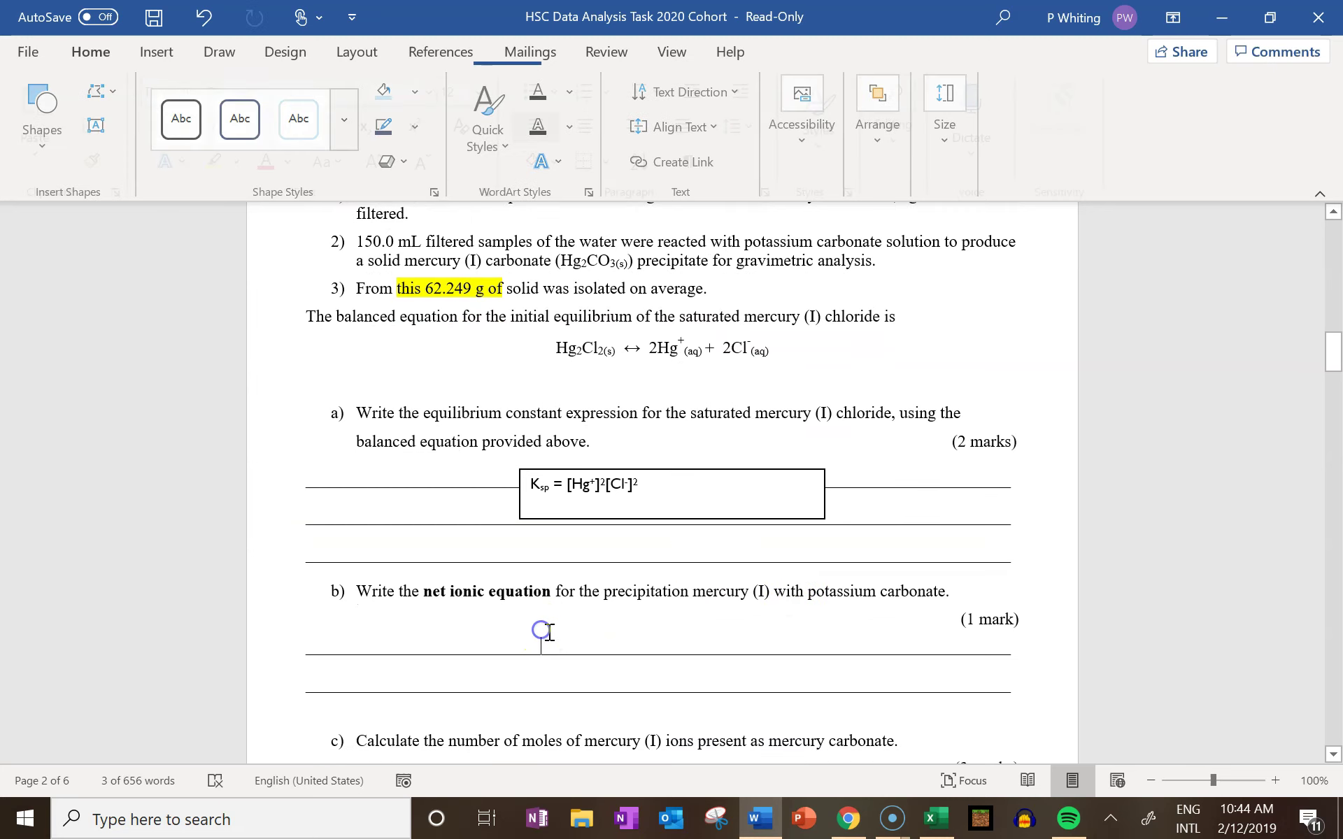
{"action": "left_click", "coordinate": [664, 519]}
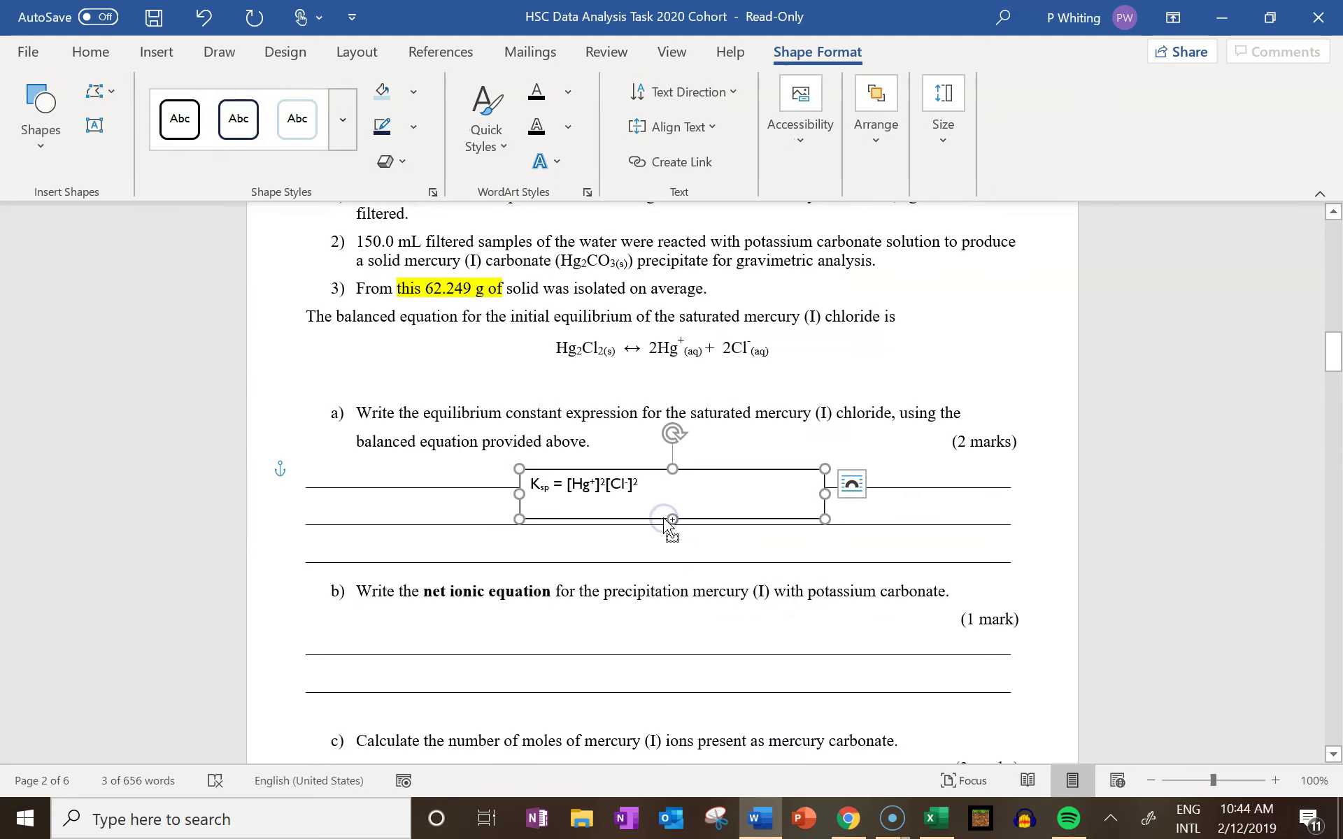
{"action": "key", "text": "ctrl+c"}
{"action": "key", "text": "ctrl+v"}
{"action": "left_click_drag", "start_coordinate": [684, 528], "coordinate": [449, 679]}
Replace the copy's text with the equation 2Hg+ + CO3- → Hg2CO3.
{"action": "key", "text": "BackSpace"}
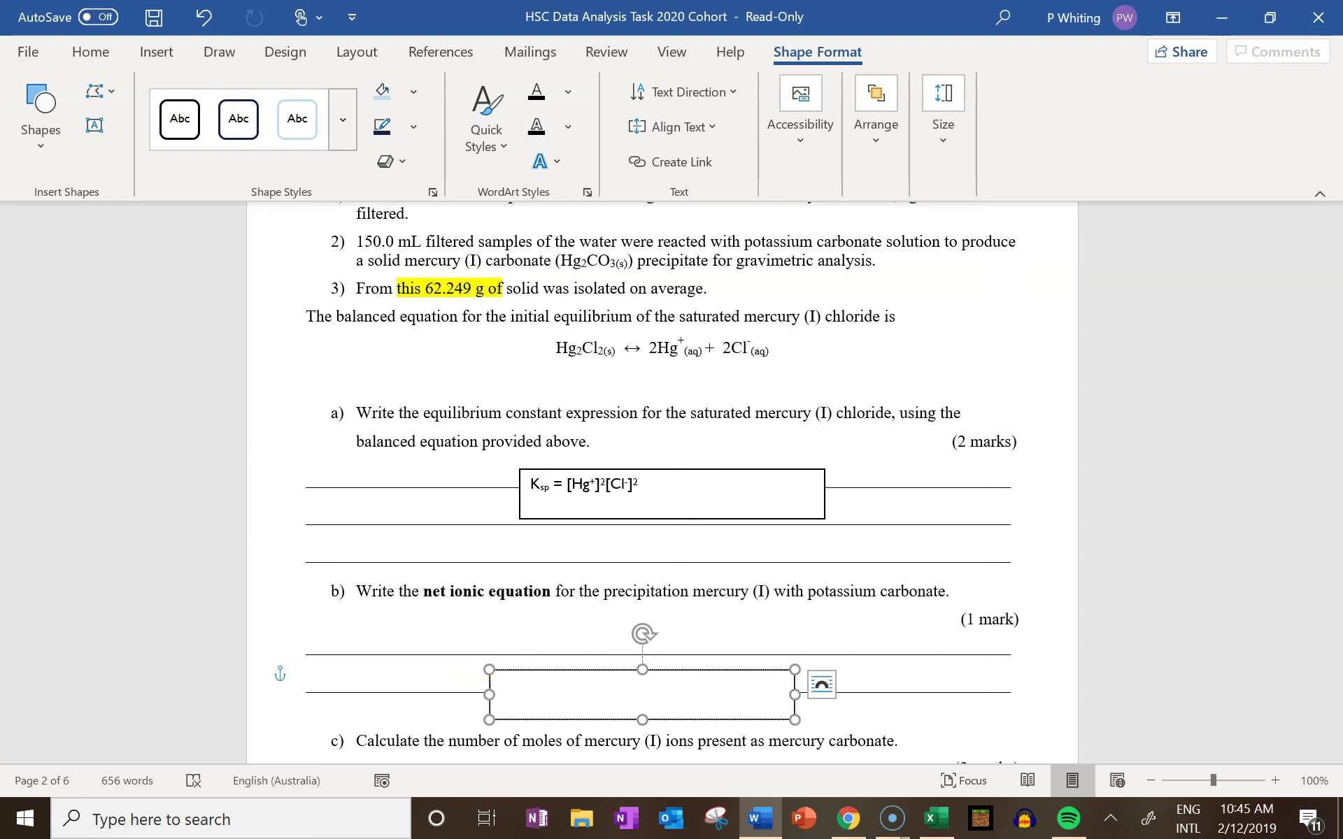
{"action": "type", "text": "2H"}
{"action": "type", "text": "g"}
{"action": "type", "text": "+ + CO3- --> Hg"}
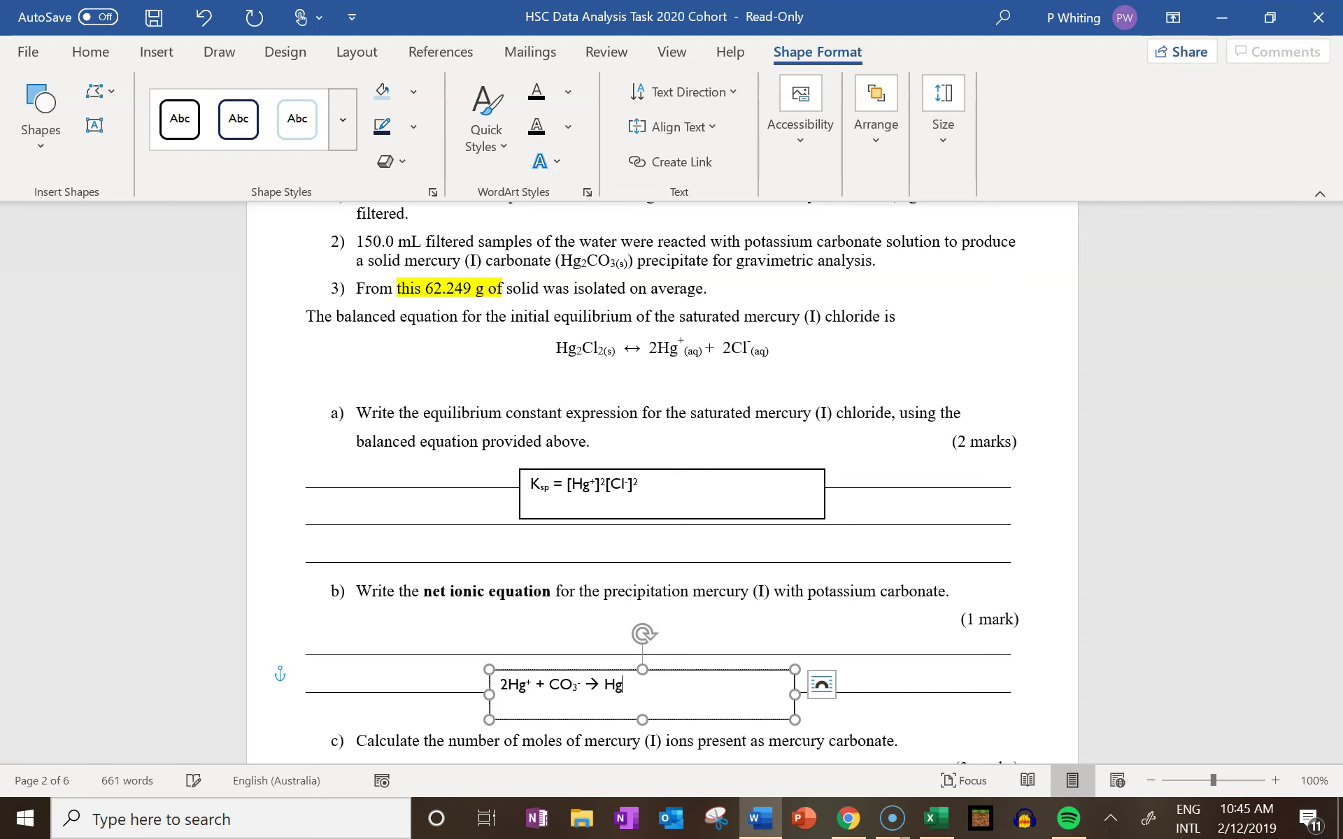
{"action": "left_click", "coordinate": [822, 684]}
{"action": "type", "text": "2CO3"}
Review the answered parts a) through c), then scroll on to question d) on the next page.
{"action": "scroll", "coordinate": [662, 483], "scroll_direction": "down", "scroll_amount": 5}
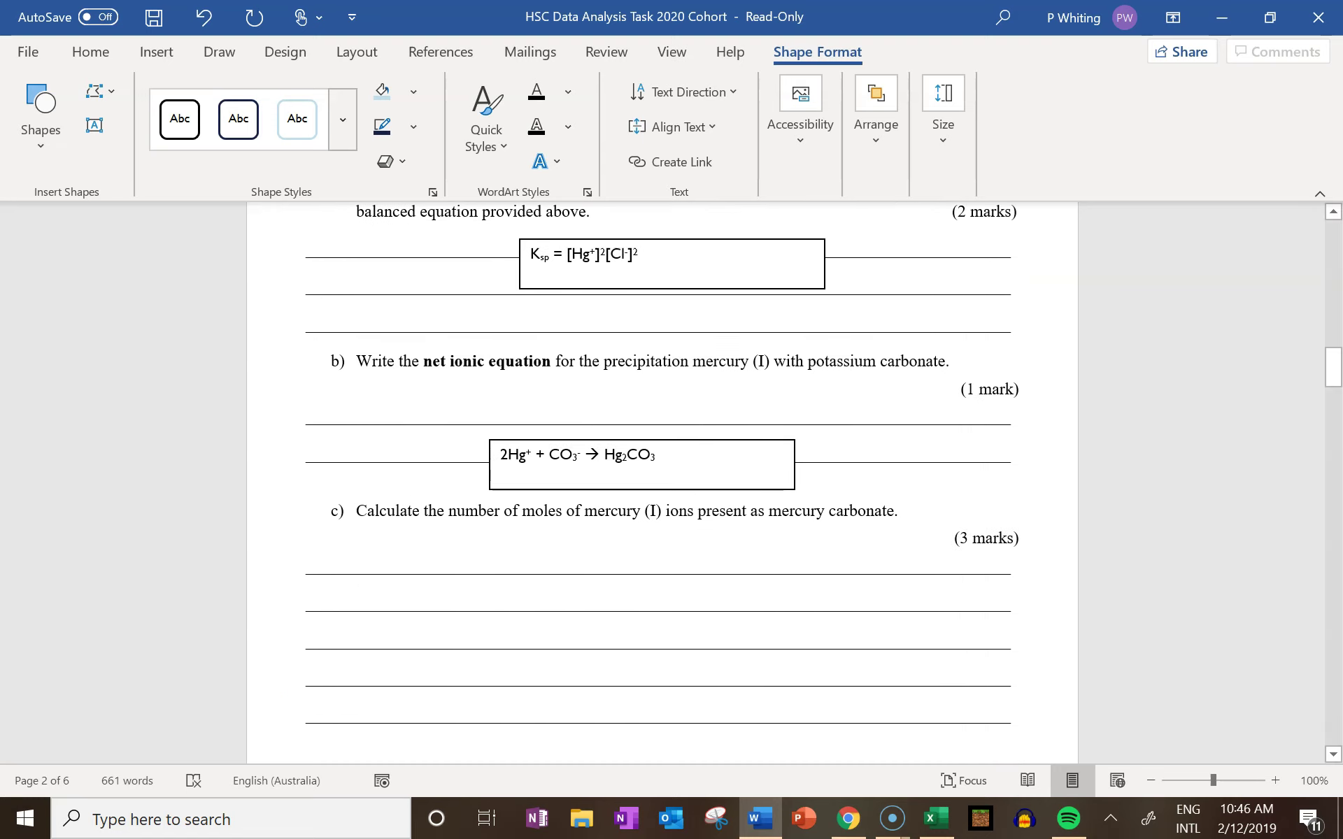
{"action": "scroll", "coordinate": [661, 483], "scroll_direction": "down", "scroll_amount": 2}
{"action": "left_click", "coordinate": [655, 367]}
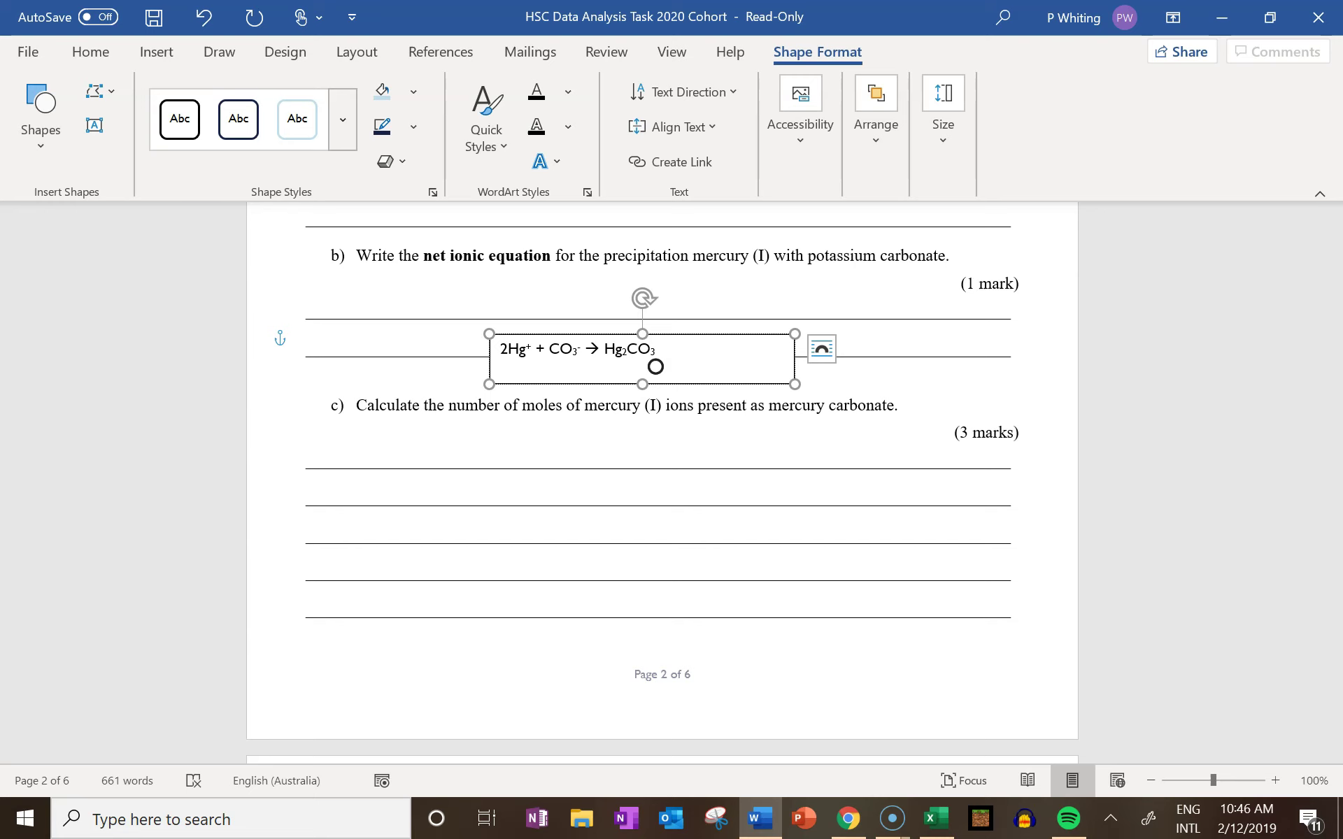
{"action": "scroll", "coordinate": [656, 366], "scroll_direction": "up", "scroll_amount": 5}
{"action": "left_click", "coordinate": [655, 717]}
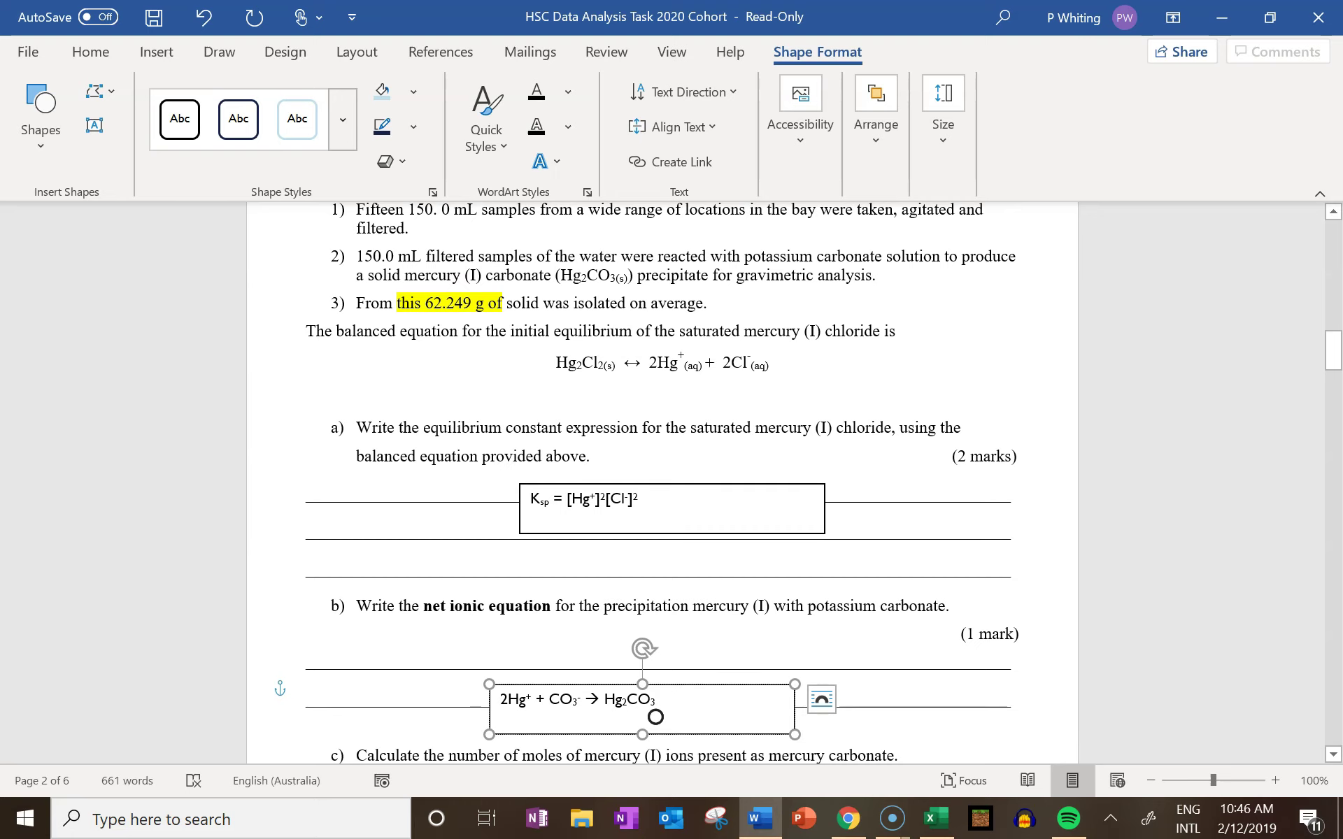
{"action": "scroll", "coordinate": [446, 356], "scroll_direction": "down", "scroll_amount": 5}
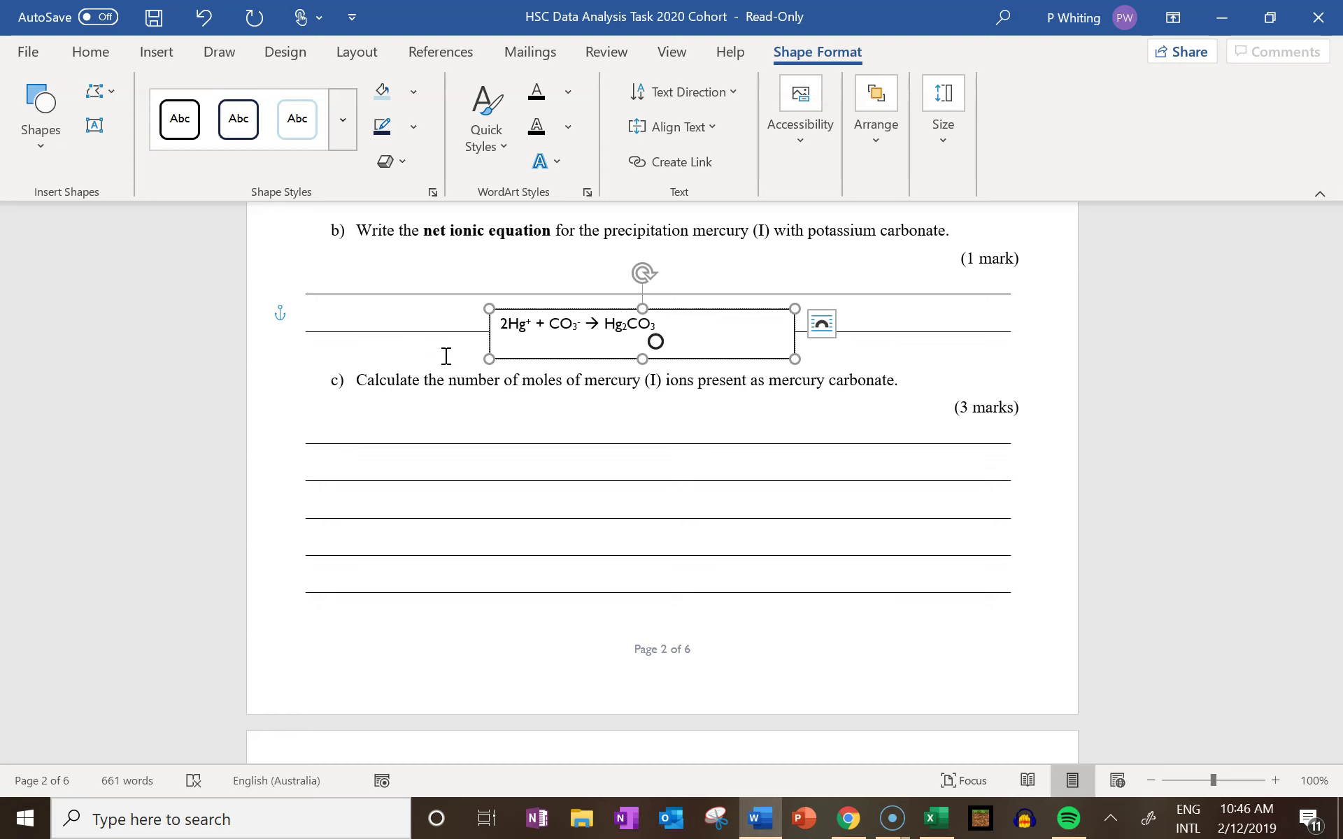
{"action": "scroll", "coordinate": [446, 356], "scroll_direction": "up", "scroll_amount": 3}
{"action": "scroll", "coordinate": [445, 356], "scroll_direction": "down", "scroll_amount": 1}
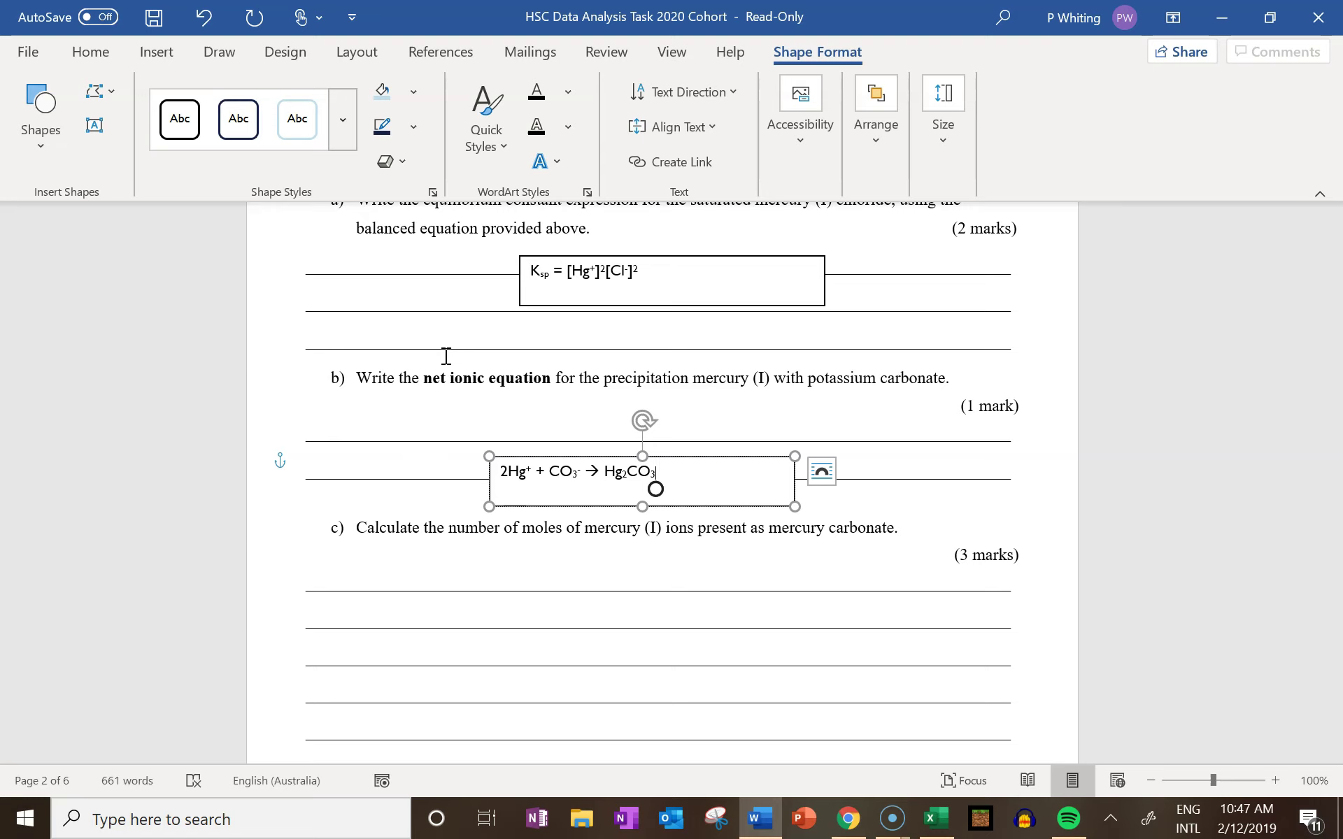
{"action": "scroll", "coordinate": [458, 442], "scroll_direction": "down", "scroll_amount": 2}
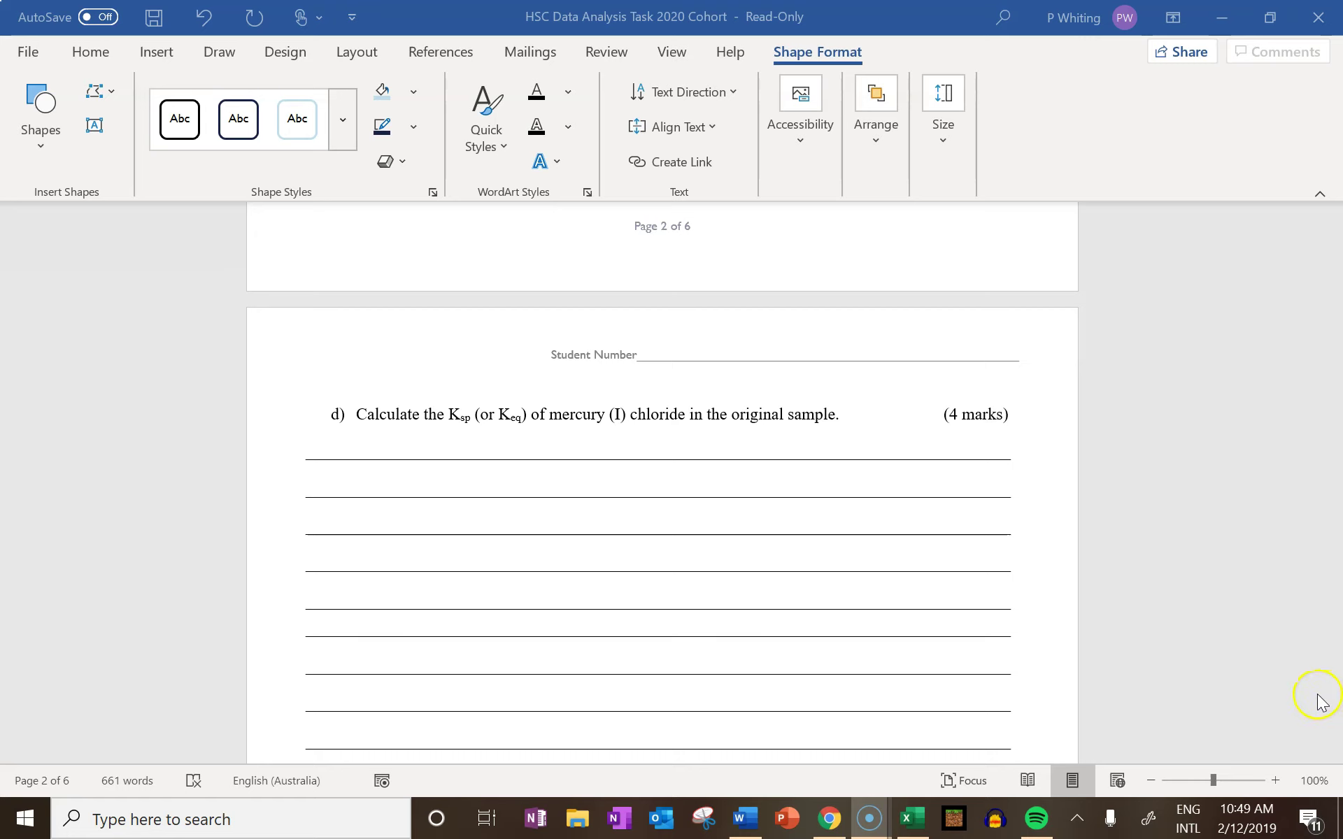
{"action": "scroll", "coordinate": [1314, 696], "scroll_direction": "up", "scroll_amount": 3}
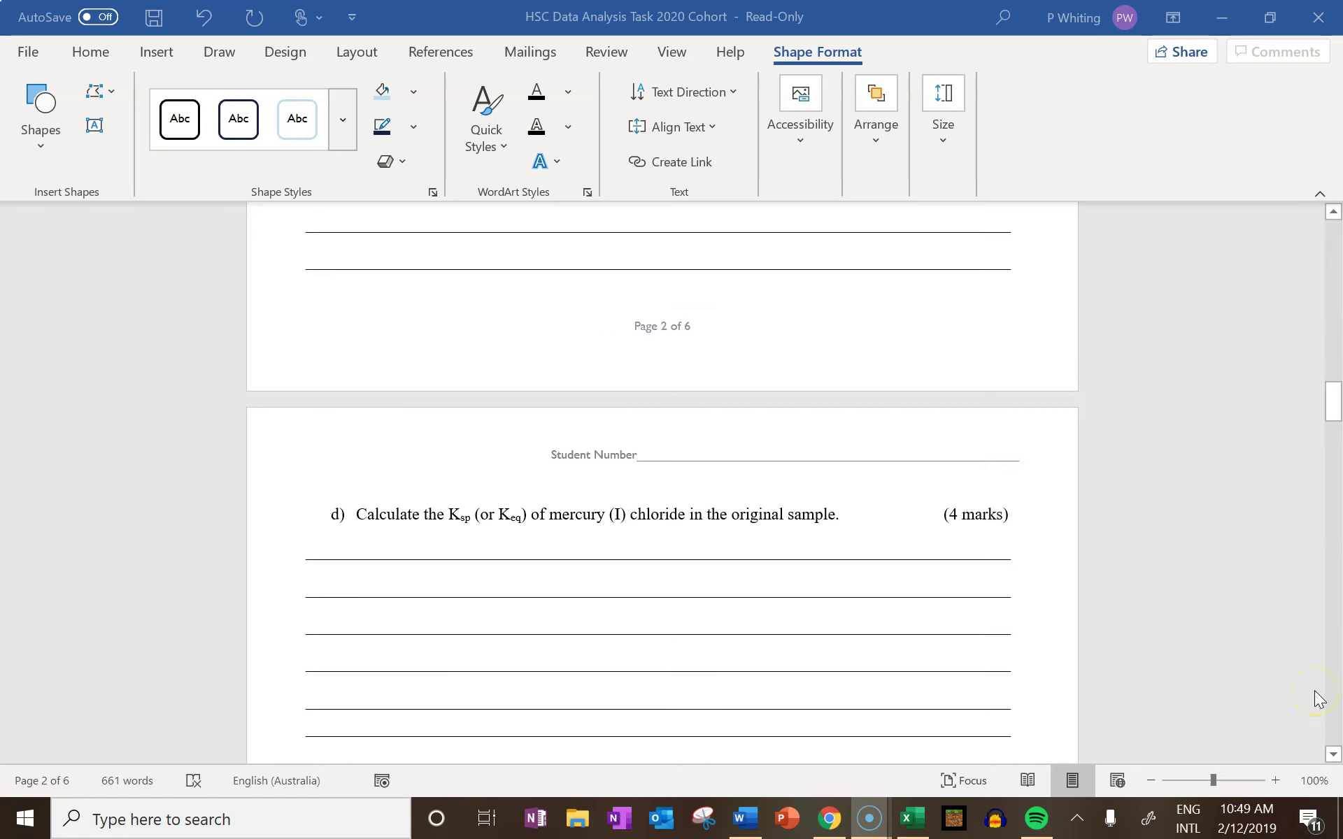
{"action": "scroll", "coordinate": [1319, 698], "scroll_direction": "up", "scroll_amount": 4}
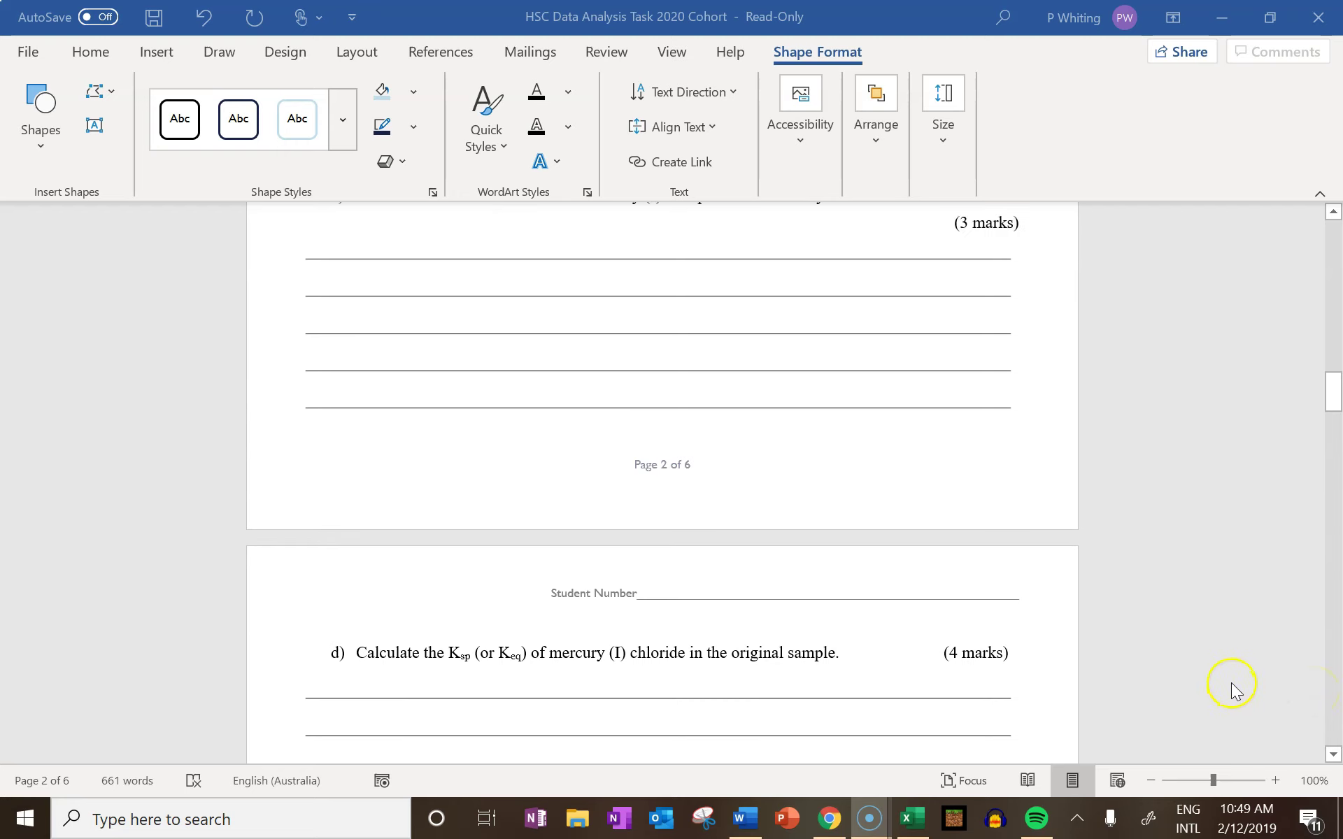
{"action": "scroll", "coordinate": [1231, 683], "scroll_direction": "up", "scroll_amount": 13}
{"action": "scroll", "coordinate": [1231, 682], "scroll_direction": "down", "scroll_amount": 5}
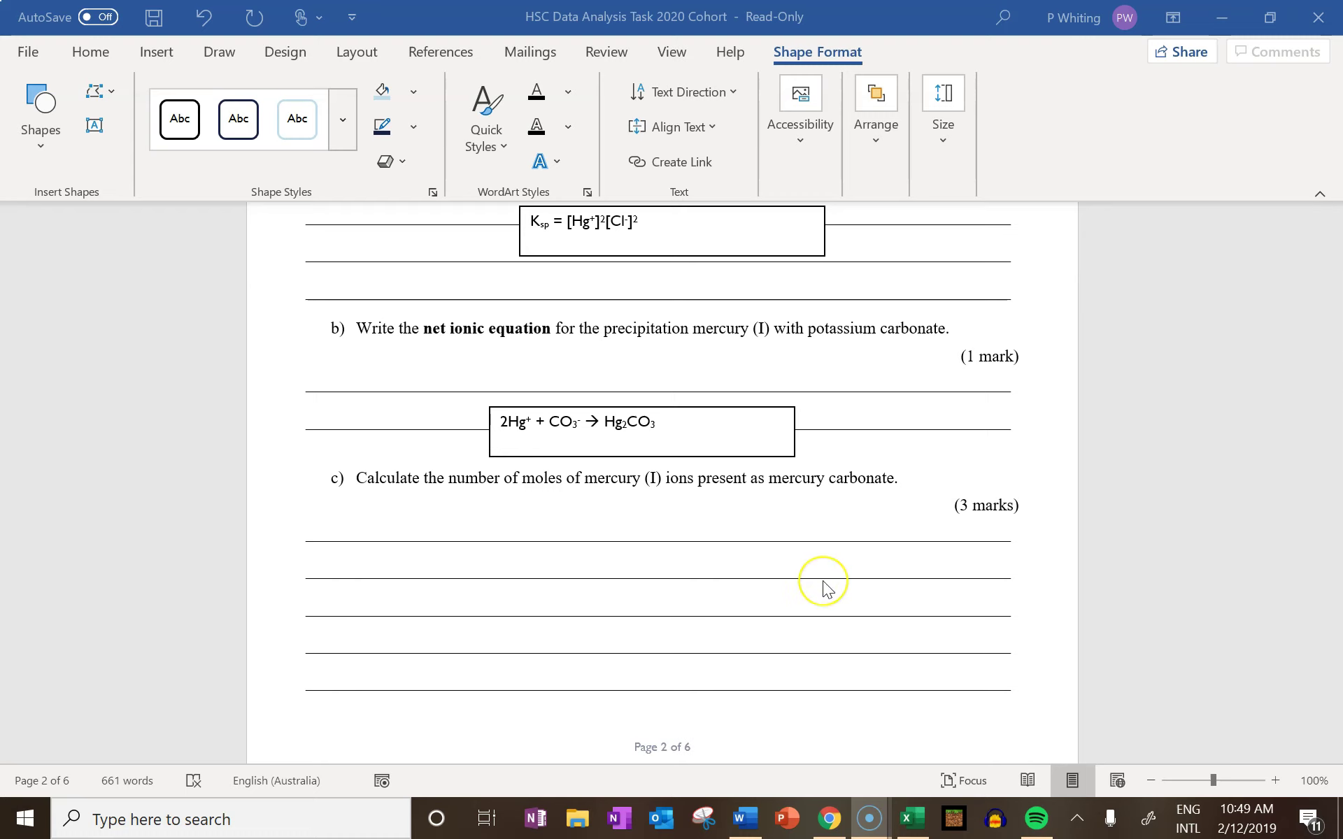
{"action": "scroll", "coordinate": [824, 584], "scroll_direction": "down", "scroll_amount": 7}
{"action": "scroll", "coordinate": [823, 582], "scroll_direction": "down", "scroll_amount": 6}
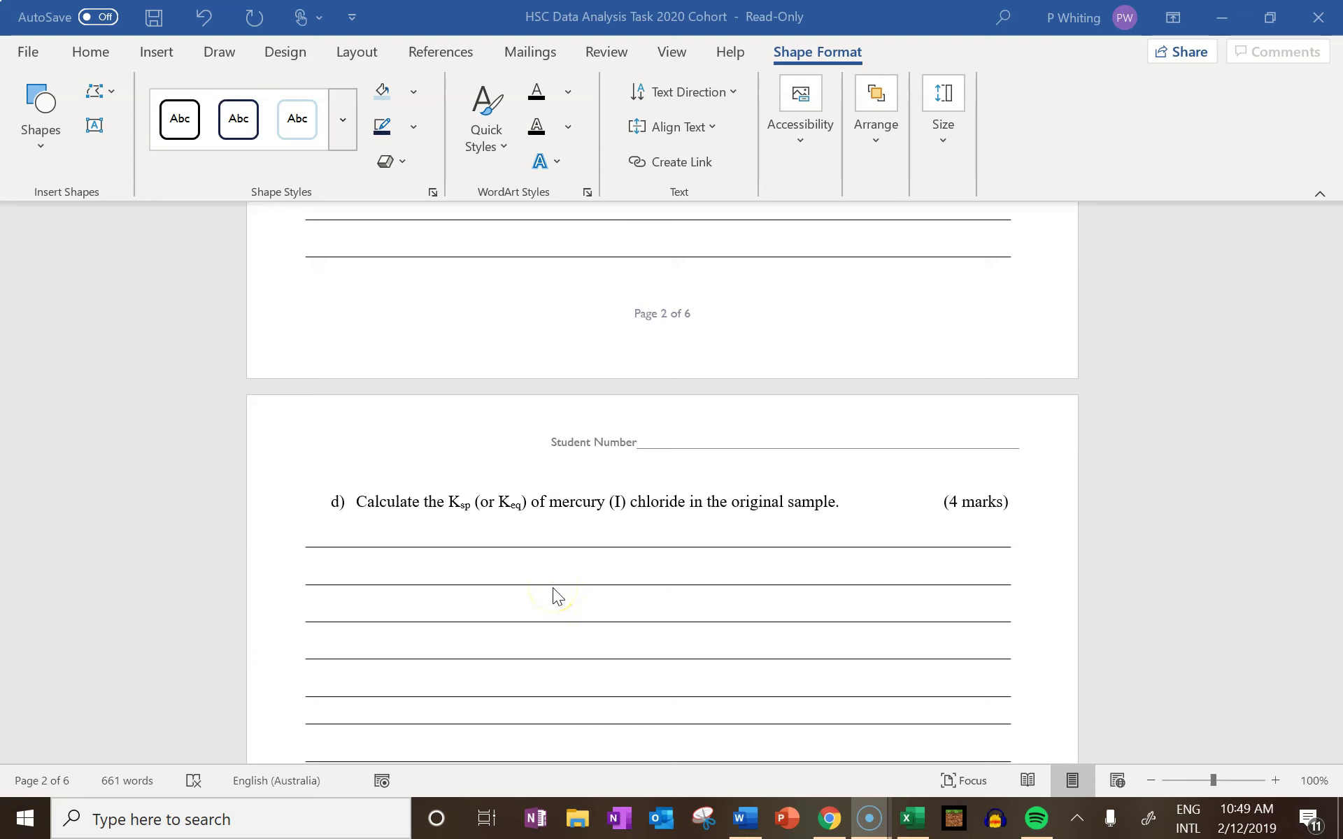
{"action": "scroll", "coordinate": [557, 595], "scroll_direction": "down", "scroll_amount": 1}
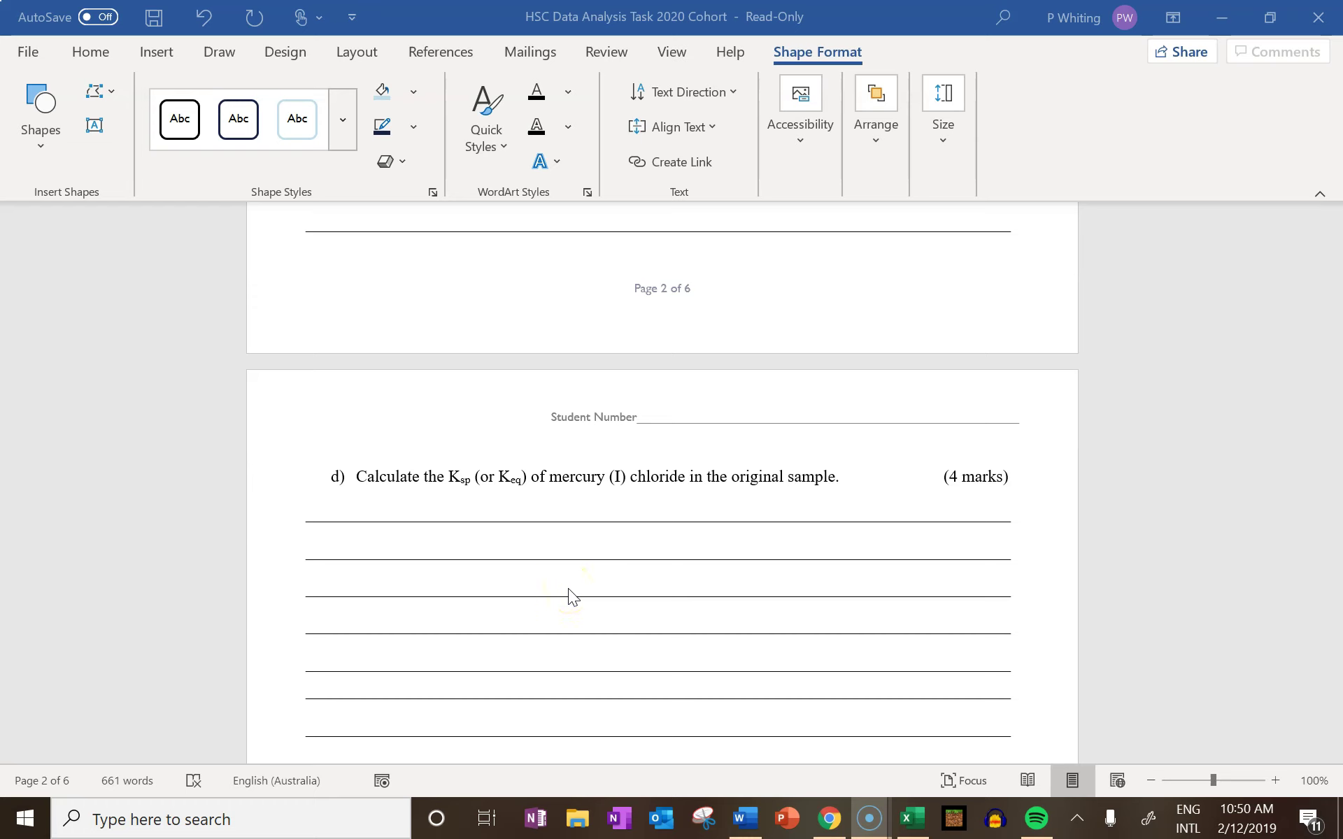
{"action": "mouse_move", "coordinate": [569, 594]}
{"action": "left_mouse_down"}
{"action": "mouse_move", "coordinate": [586, 594]}
{"action": "mouse_move", "coordinate": [565, 623]}
{"action": "left_mouse_up"}
{"action": "left_click", "coordinate": [592, 619]}
{"action": "scroll", "coordinate": [603, 621], "scroll_direction": "down", "scroll_amount": 3}
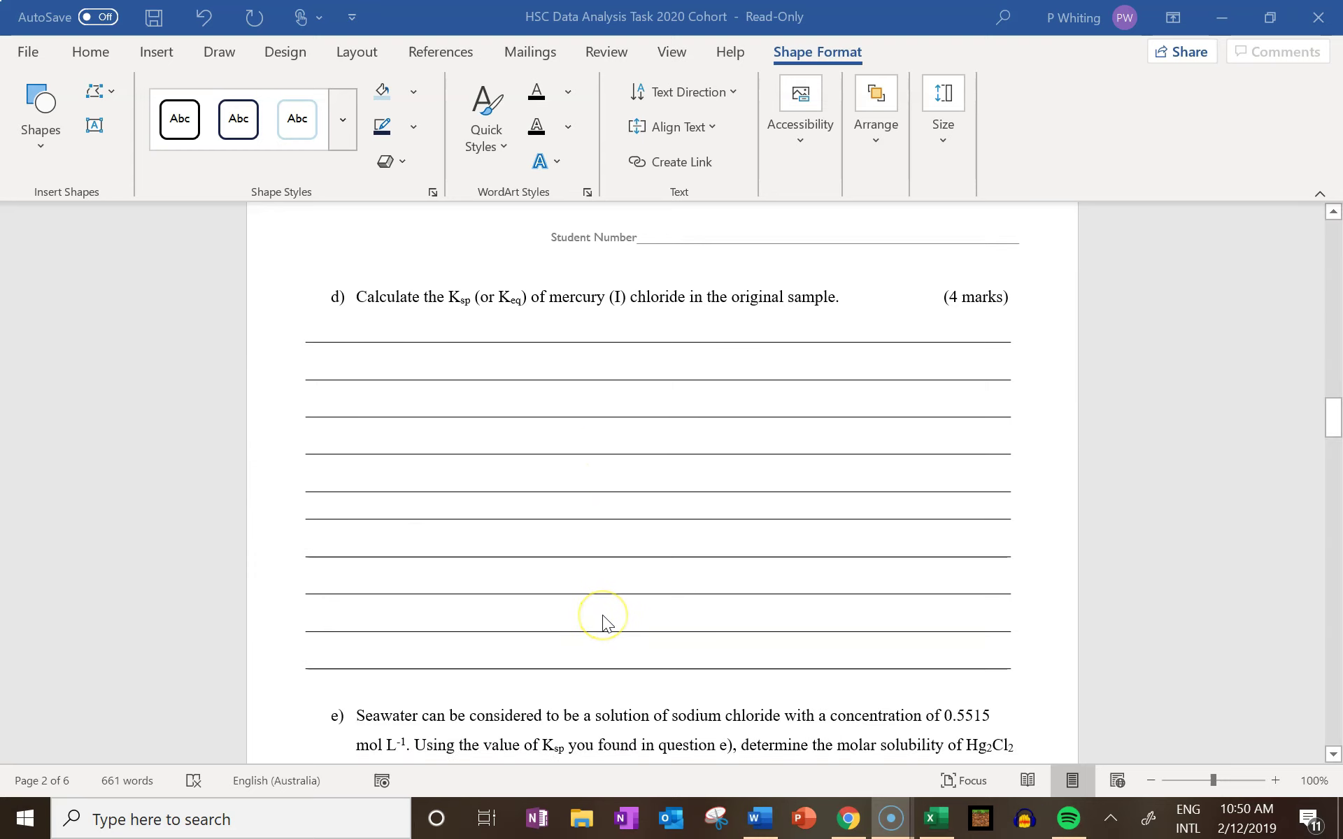
{"action": "scroll", "coordinate": [602, 615], "scroll_direction": "down", "scroll_amount": 6}
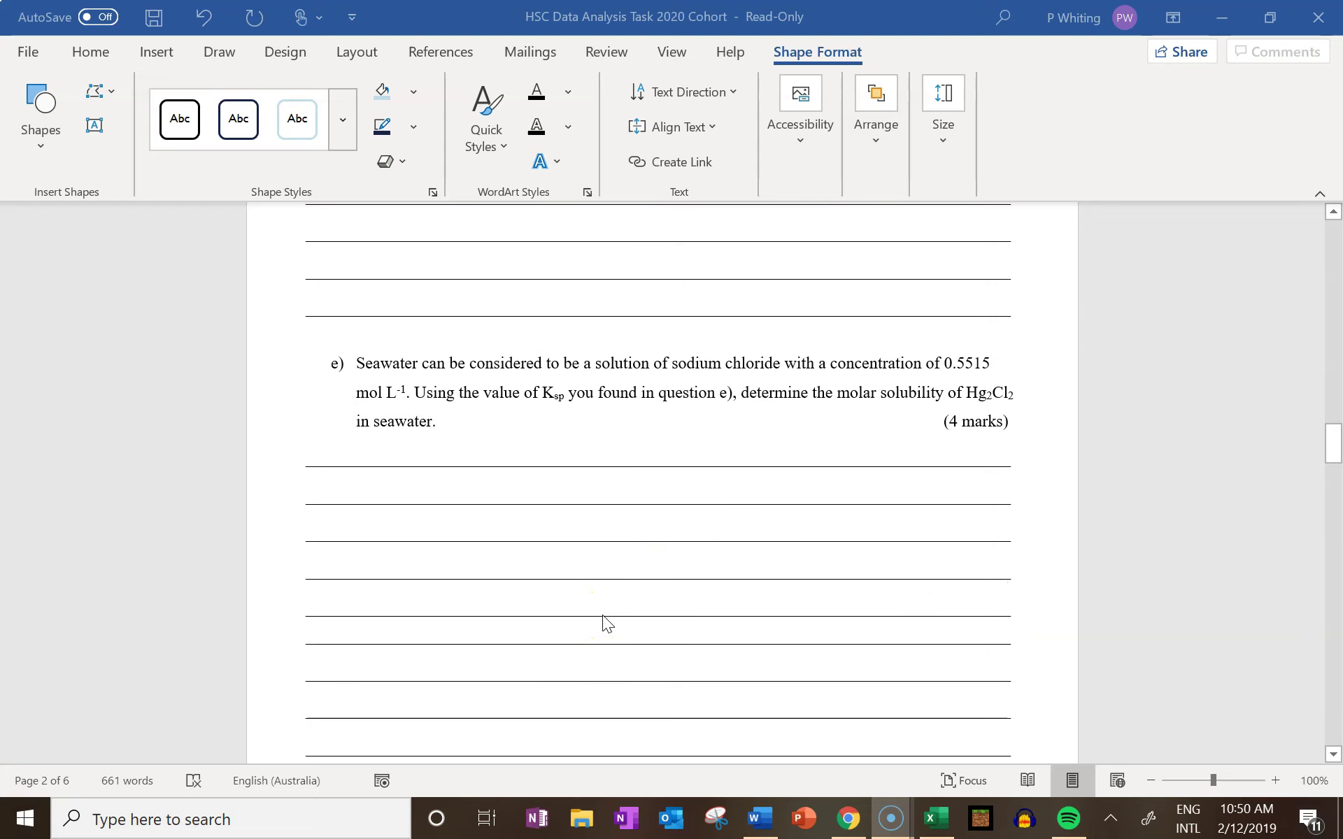
{"action": "scroll", "coordinate": [602, 615], "scroll_direction": "down", "scroll_amount": 2}
{"action": "left_click", "coordinate": [597, 620]}
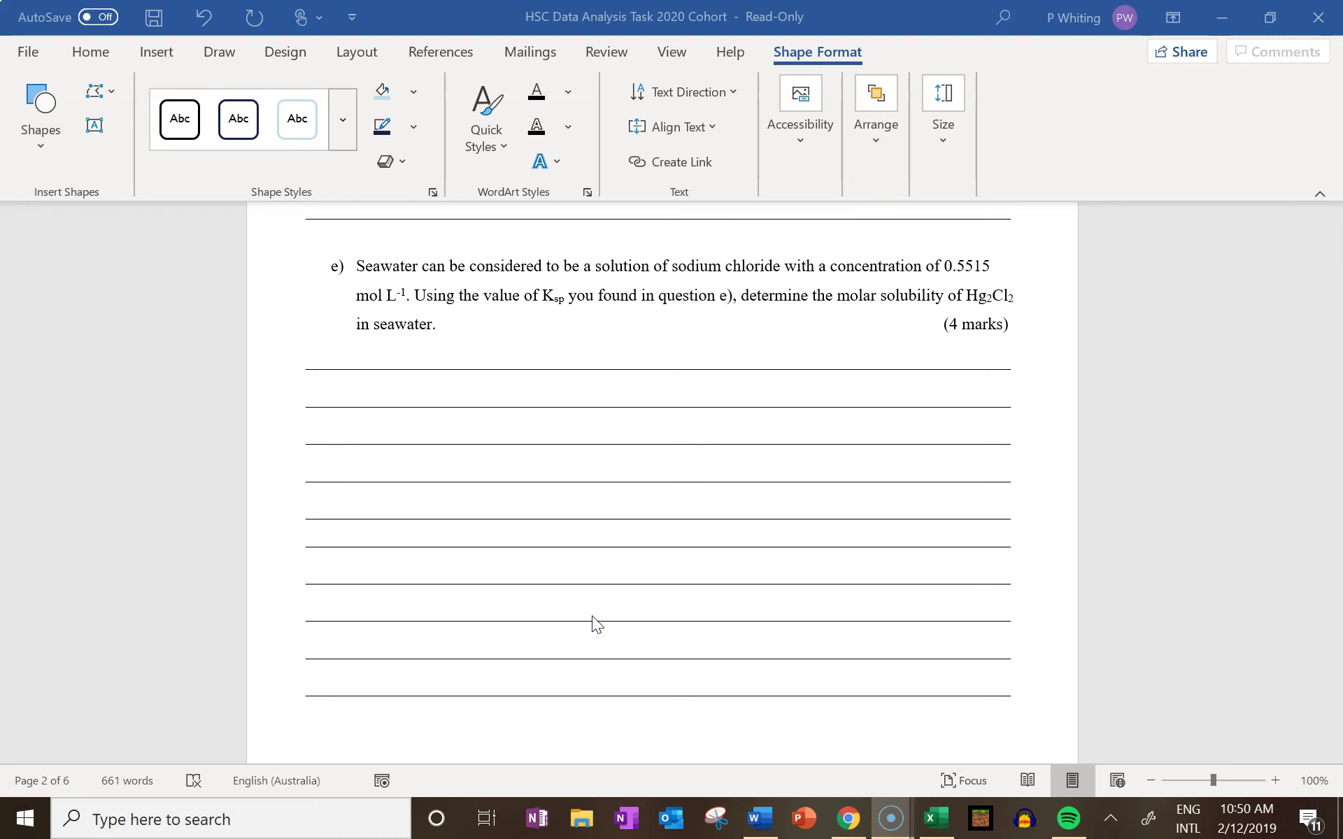
{"action": "left_click", "coordinate": [592, 609]}
{"action": "left_click", "coordinate": [694, 593]}
Scroll past the page 3 footer to question f) on where Hg+ ions are primarily found.
{"action": "scroll", "coordinate": [800, 572], "scroll_direction": "down", "scroll_amount": 1}
{"action": "scroll", "coordinate": [799, 572], "scroll_direction": "down", "scroll_amount": 8}
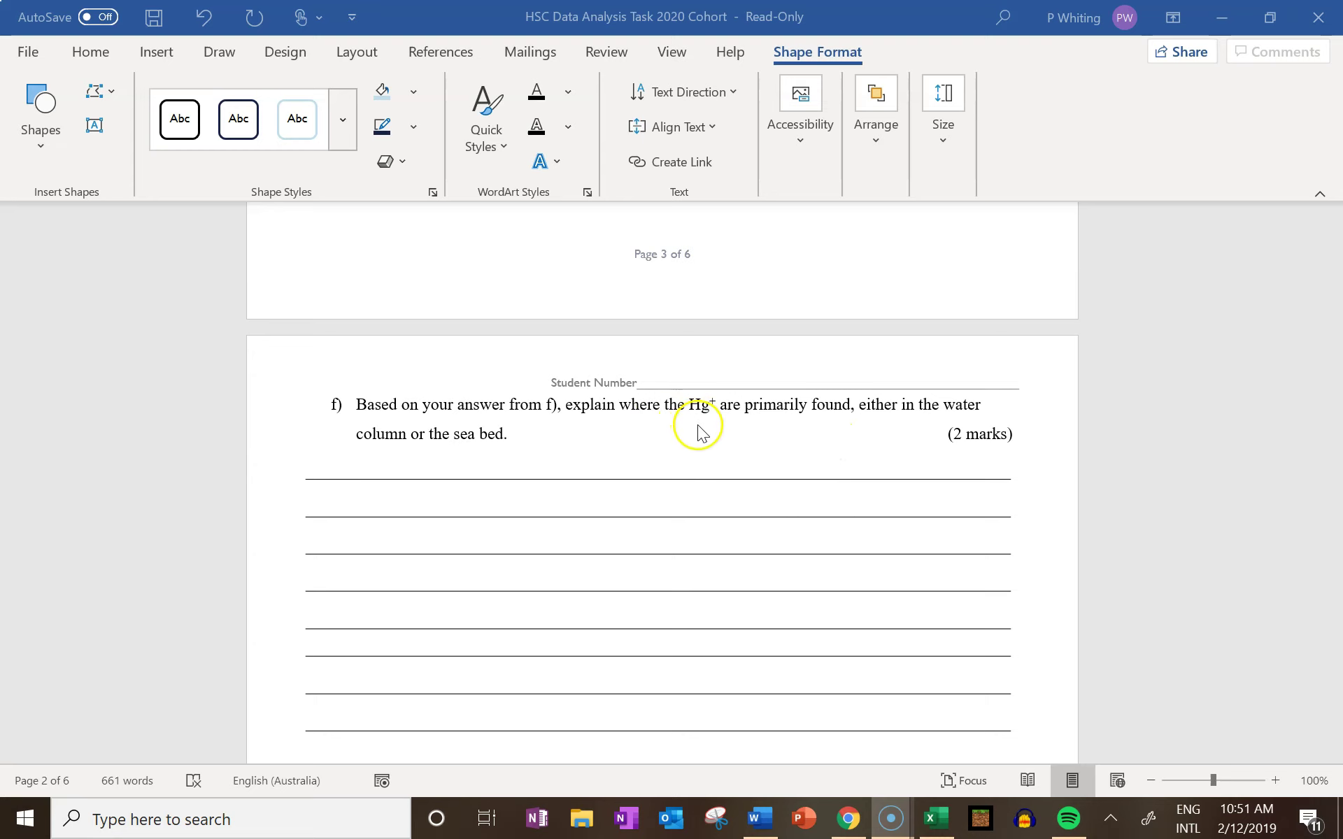
{"action": "scroll", "coordinate": [688, 433], "scroll_direction": "down", "scroll_amount": 2}
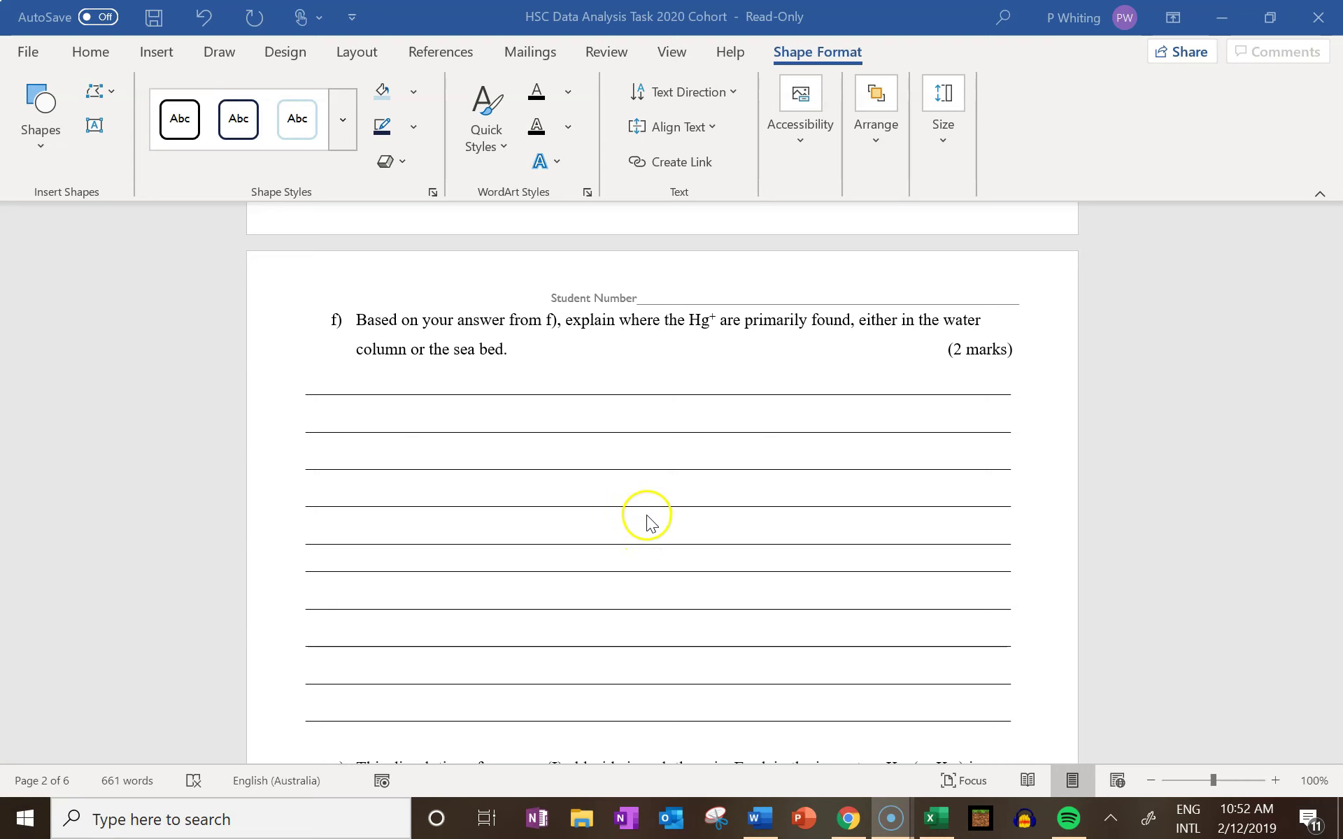
Highlight 'endothermic' and 'on Ksp' in question g) in yellow.
{"action": "scroll", "coordinate": [651, 521], "scroll_direction": "down", "scroll_amount": 5}
{"action": "scroll", "coordinate": [656, 526], "scroll_direction": "down", "scroll_amount": 4}
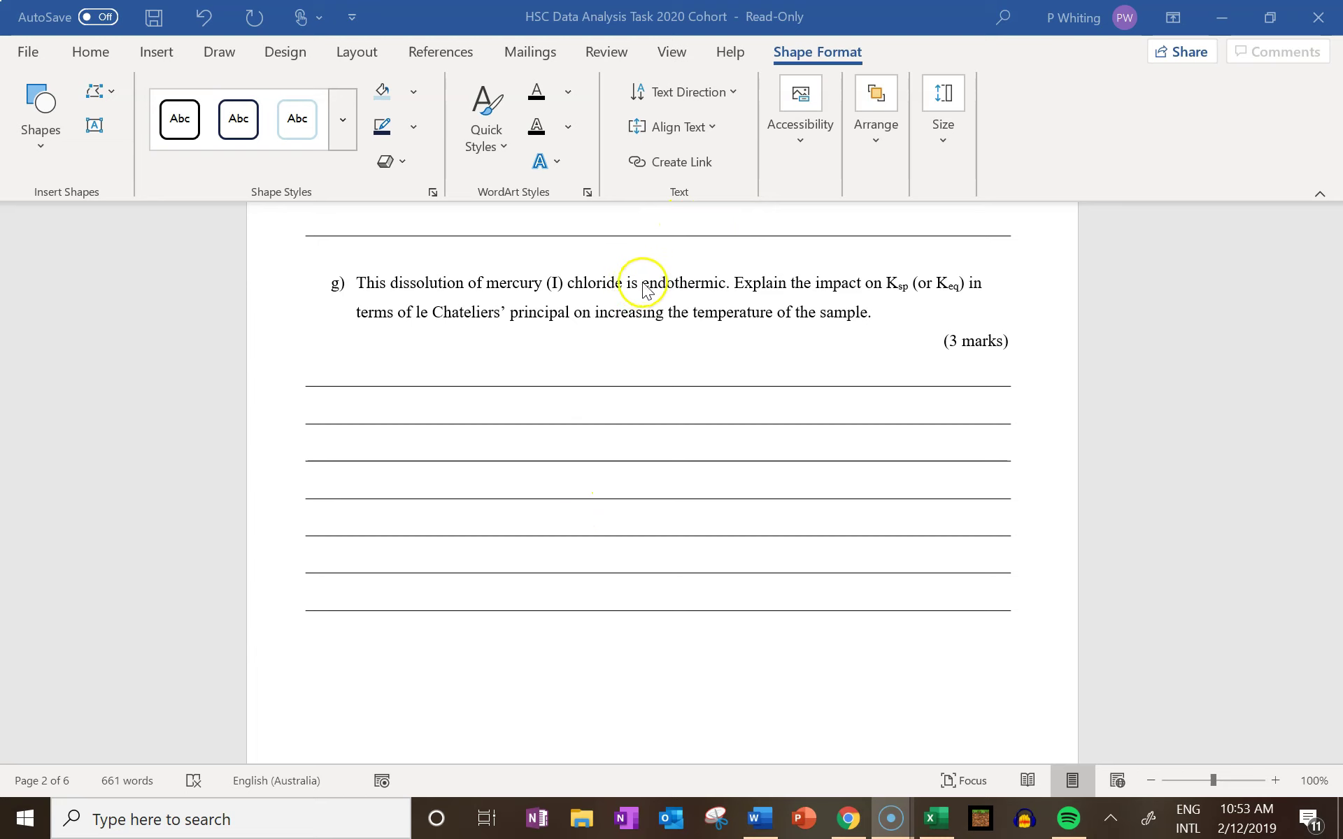
{"action": "left_click_drag", "start_coordinate": [718, 285], "coordinate": [642, 285]}
{"action": "left_click", "coordinate": [221, 162]}
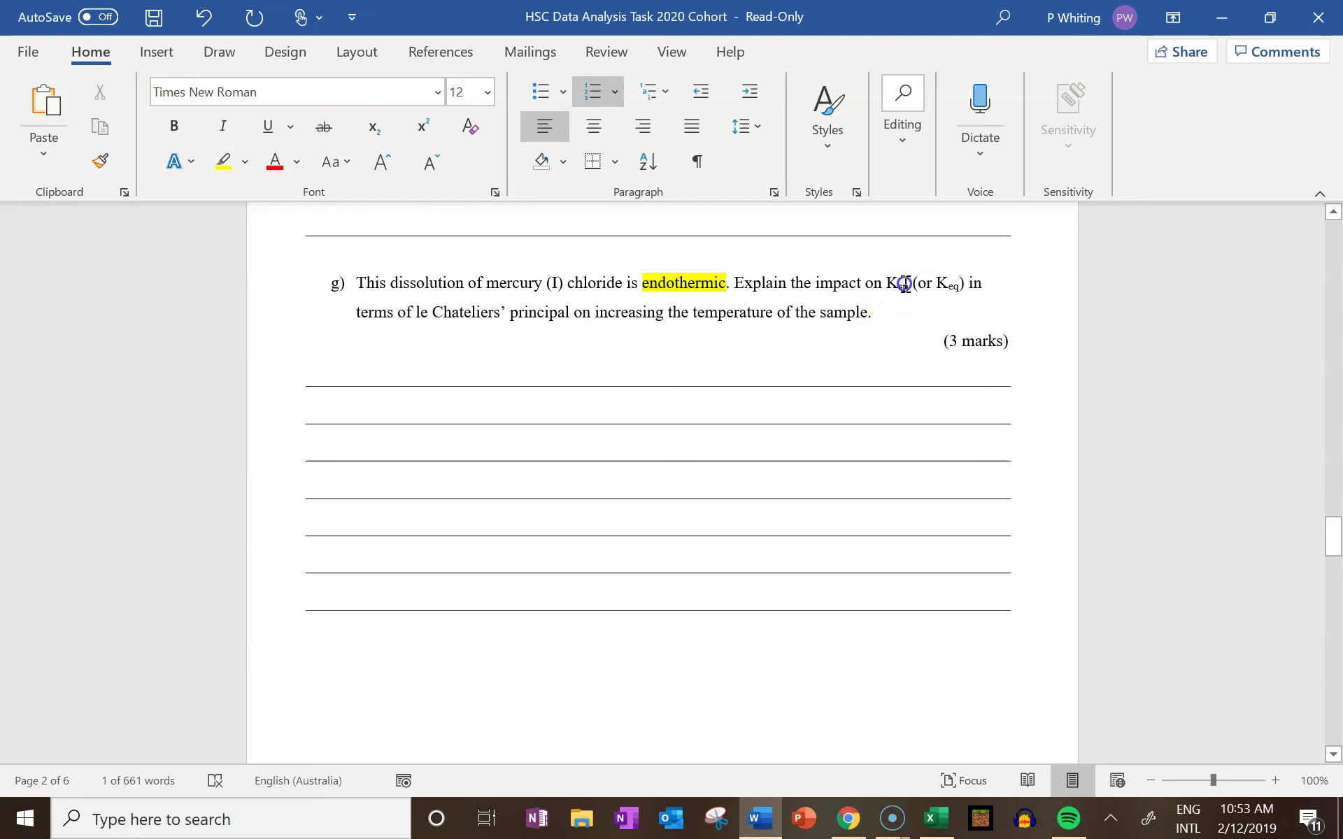
{"action": "left_click_drag", "start_coordinate": [870, 283], "coordinate": [911, 284]}
{"action": "left_click", "coordinate": [222, 161]}
{"action": "left_click", "coordinate": [956, 422]}
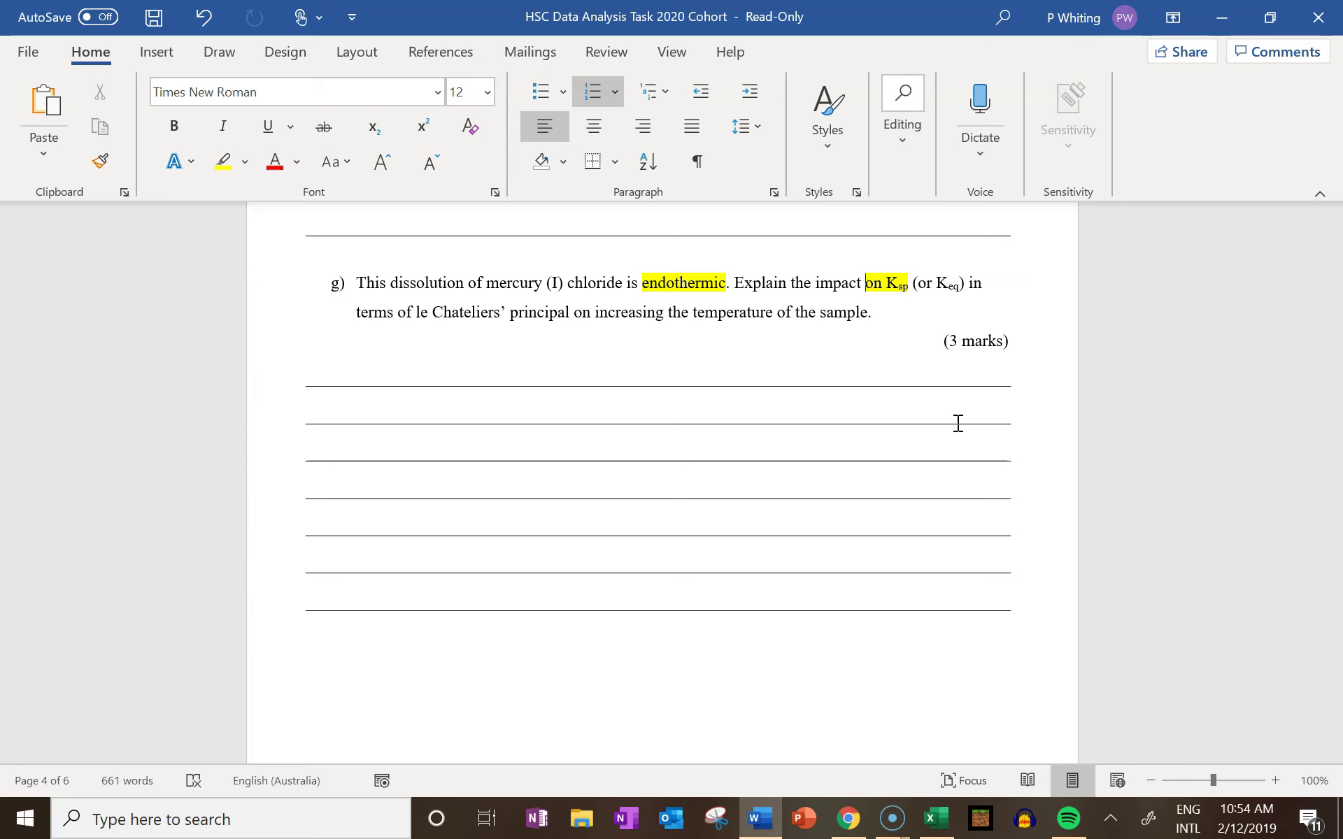
Scroll through question h) to questions i) and j) and the End of Task line.
{"action": "scroll", "coordinate": [885, 406], "scroll_direction": "down", "scroll_amount": 8}
{"action": "scroll", "coordinate": [883, 409], "scroll_direction": "down", "scroll_amount": 6}
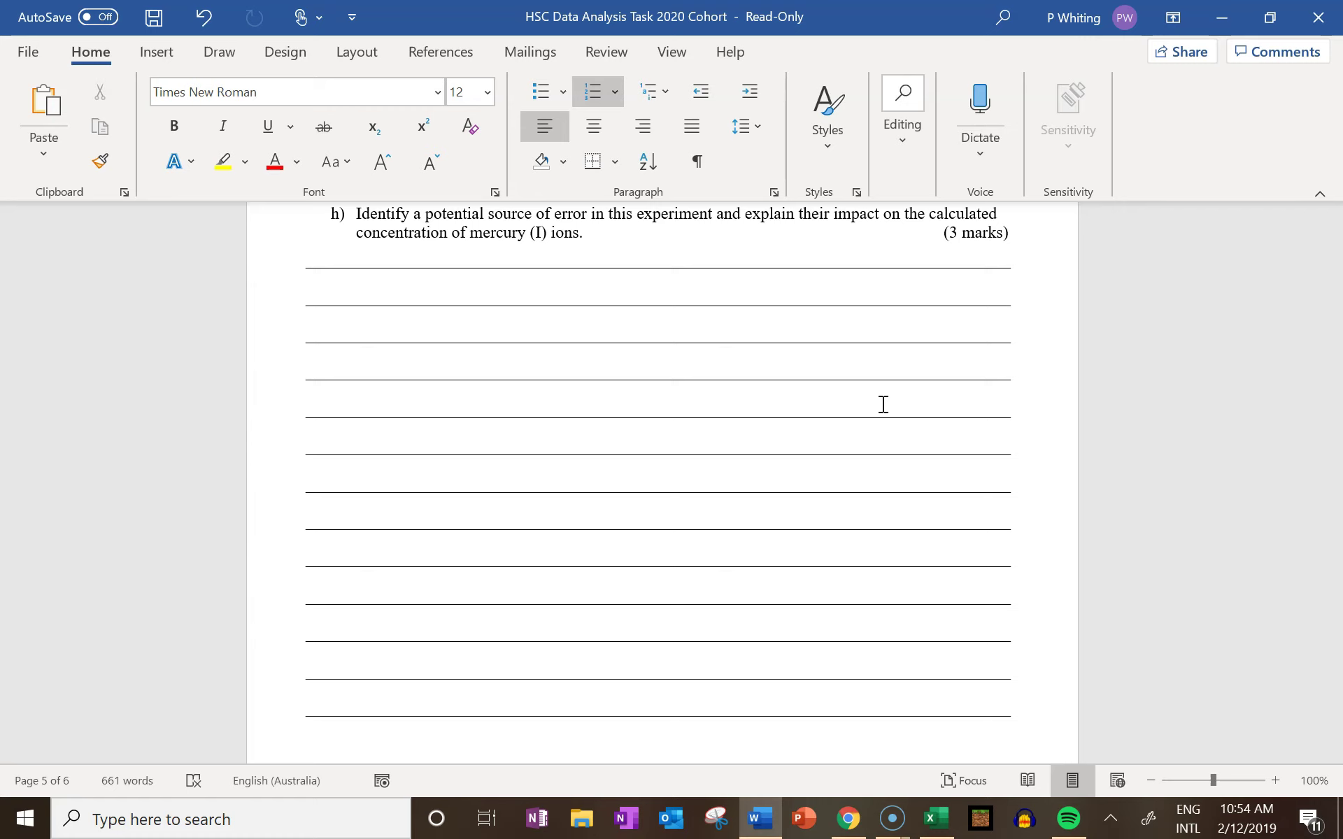
{"action": "left_click", "coordinate": [882, 404]}
{"action": "left_click", "coordinate": [1211, 531]}
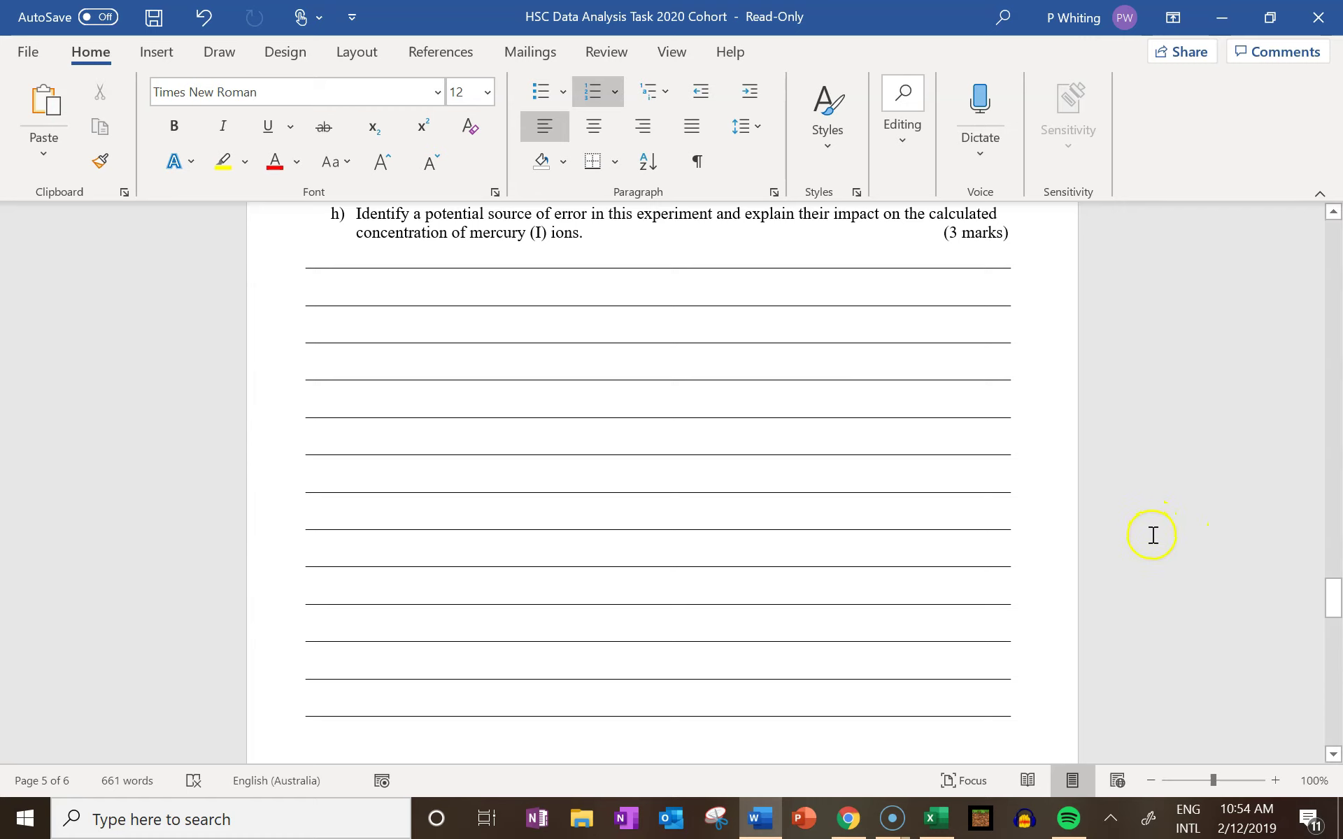
{"action": "scroll", "coordinate": [1152, 534], "scroll_direction": "down", "scroll_amount": 5}
{"action": "scroll", "coordinate": [1179, 598], "scroll_direction": "down", "scroll_amount": 10}
{"action": "scroll", "coordinate": [1179, 595], "scroll_direction": "down", "scroll_amount": 2}
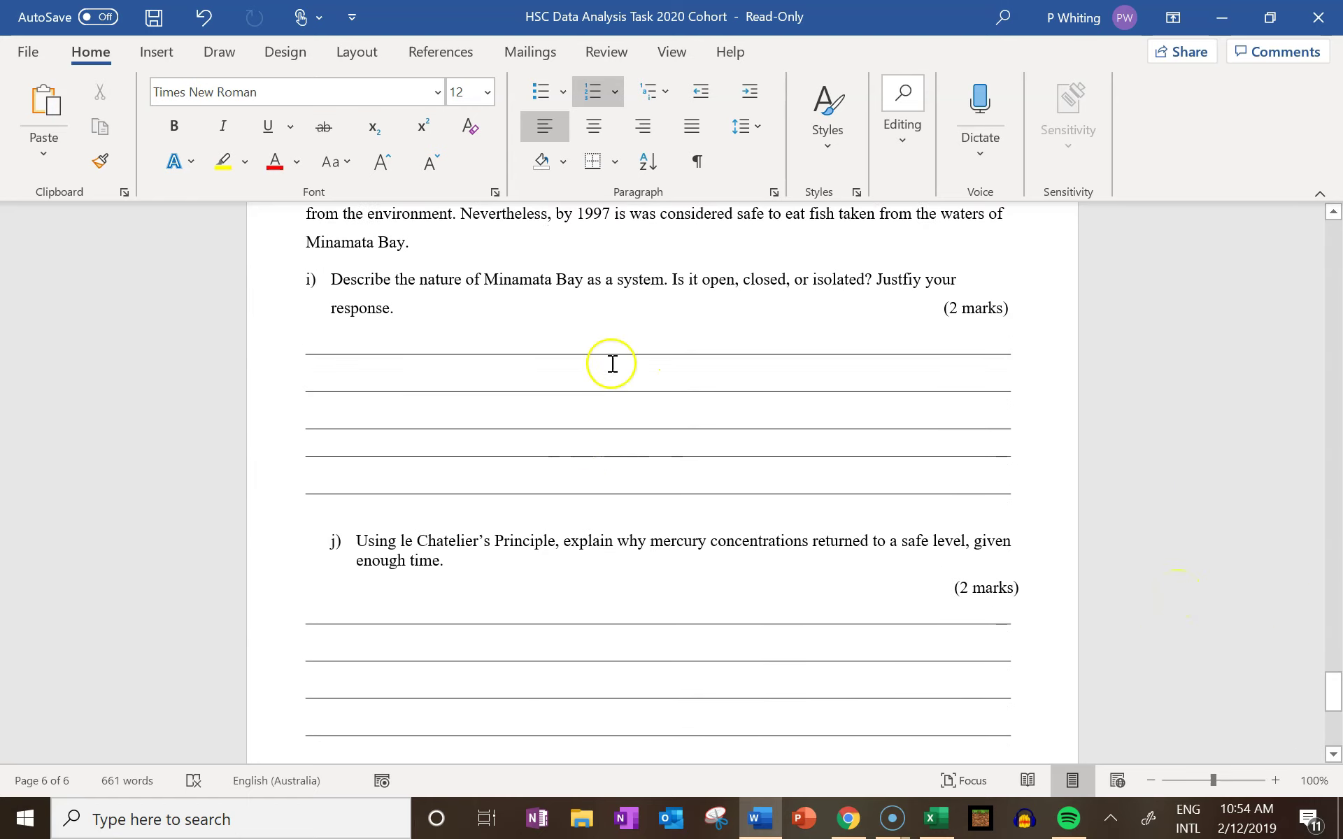
{"action": "scroll", "coordinate": [553, 356], "scroll_direction": "up", "scroll_amount": 2}
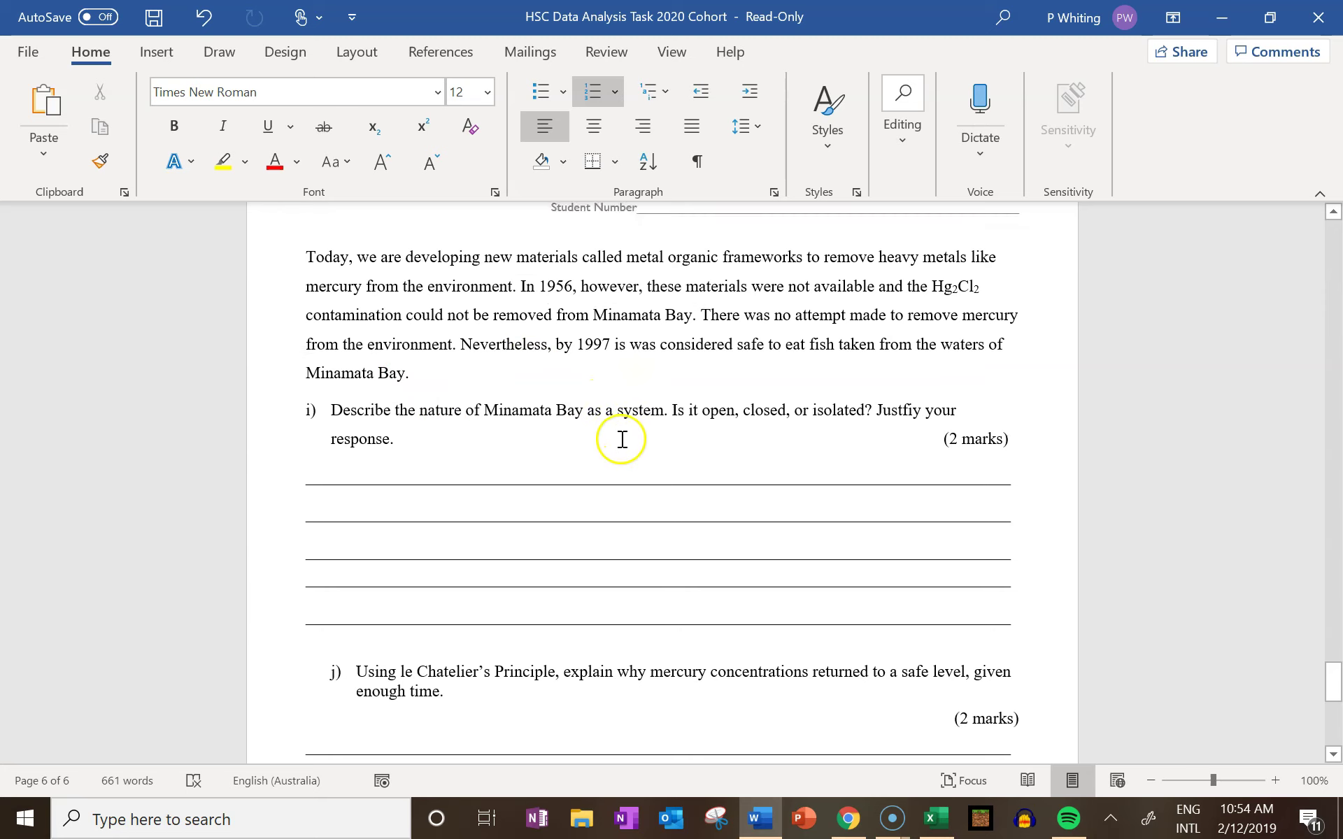
{"action": "scroll", "coordinate": [620, 439], "scroll_direction": "down", "scroll_amount": 2}
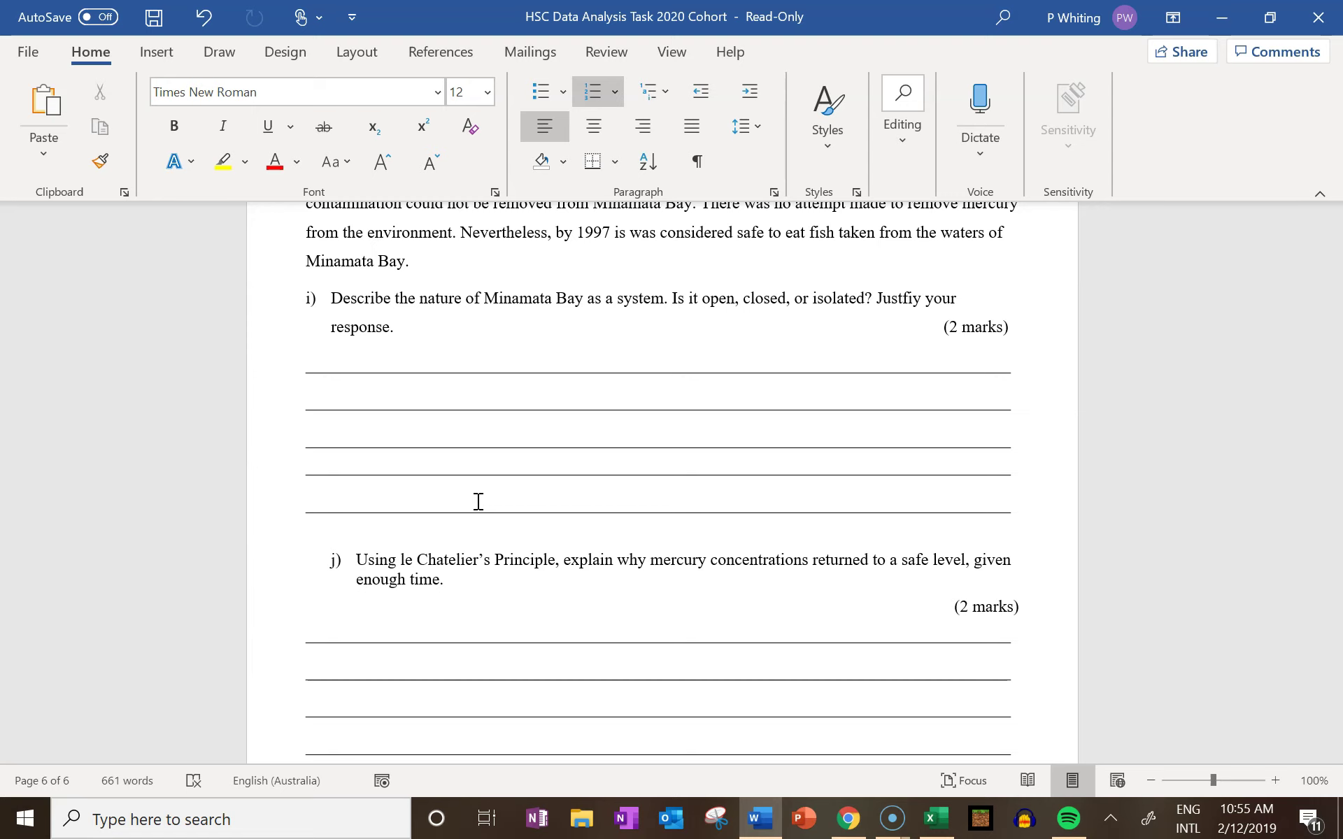
{"action": "scroll", "coordinate": [490, 494], "scroll_direction": "down", "scroll_amount": 3}
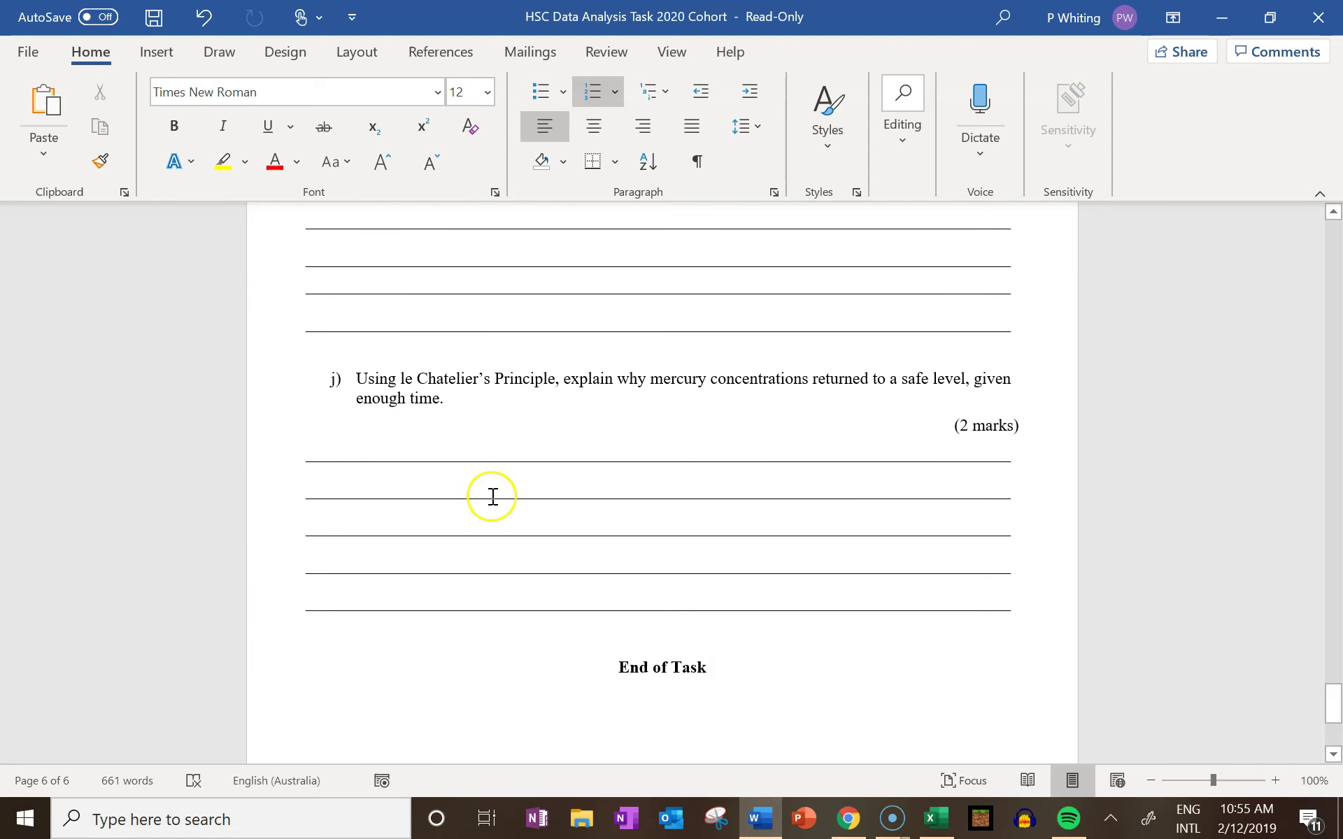
{"action": "scroll", "coordinate": [497, 485], "scroll_direction": "up", "scroll_amount": 3}
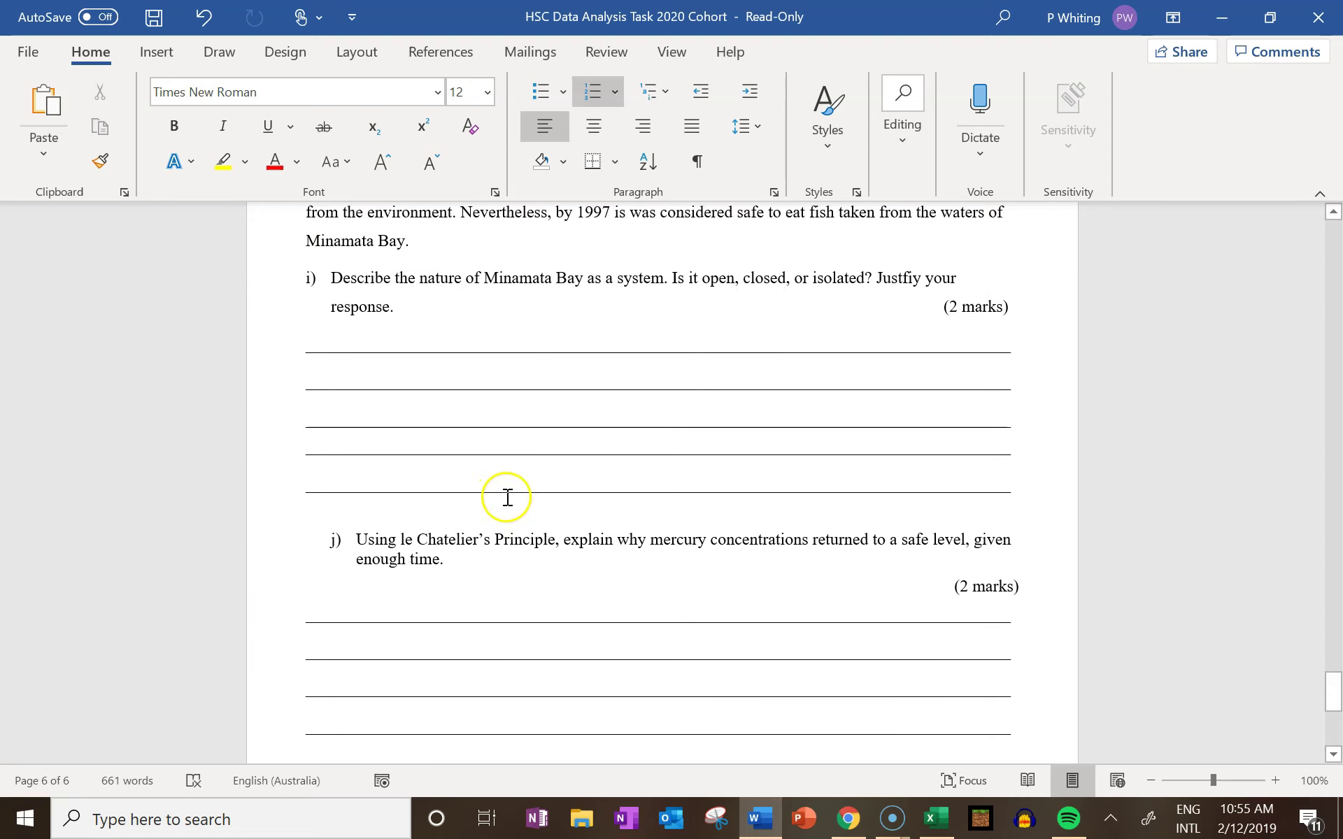
Return to the Minamata Bay paragraph below the page break on the last page.
{"action": "scroll", "coordinate": [507, 484], "scroll_direction": "down", "scroll_amount": 3}
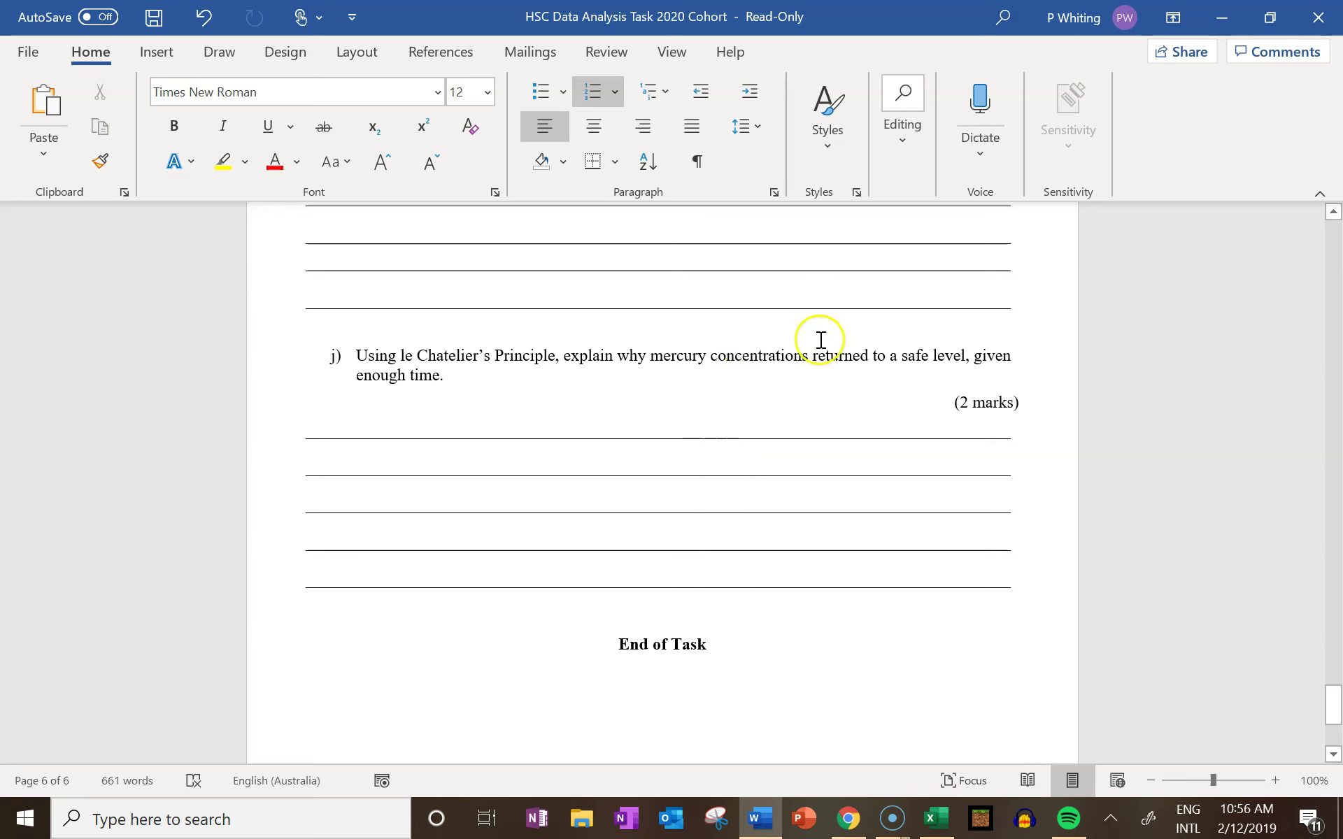
{"action": "scroll", "coordinate": [804, 344], "scroll_direction": "up", "scroll_amount": 3}
{"action": "scroll", "coordinate": [802, 345], "scroll_direction": "up", "scroll_amount": 9}
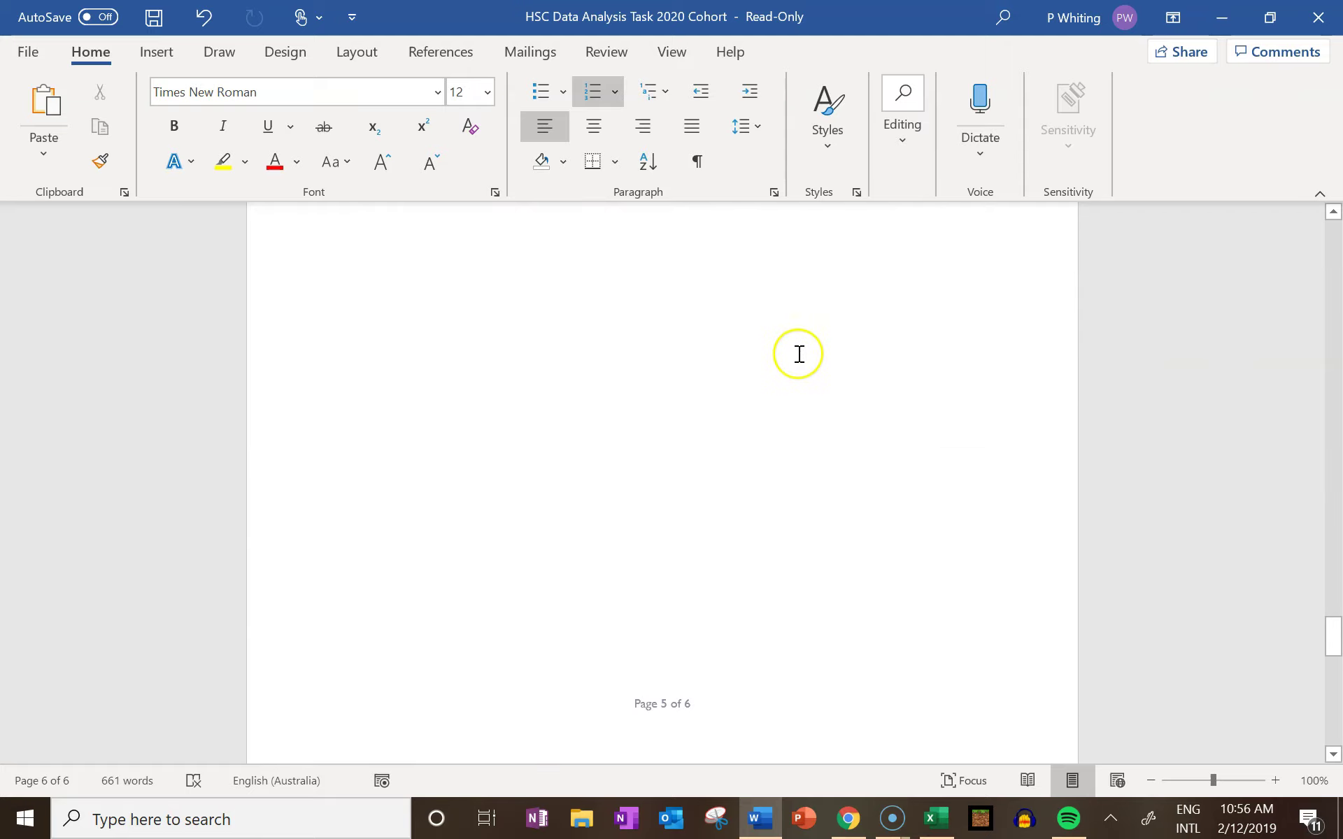
{"action": "scroll", "coordinate": [798, 363], "scroll_direction": "up", "scroll_amount": 8}
{"action": "scroll", "coordinate": [798, 363], "scroll_direction": "up", "scroll_amount": 10}
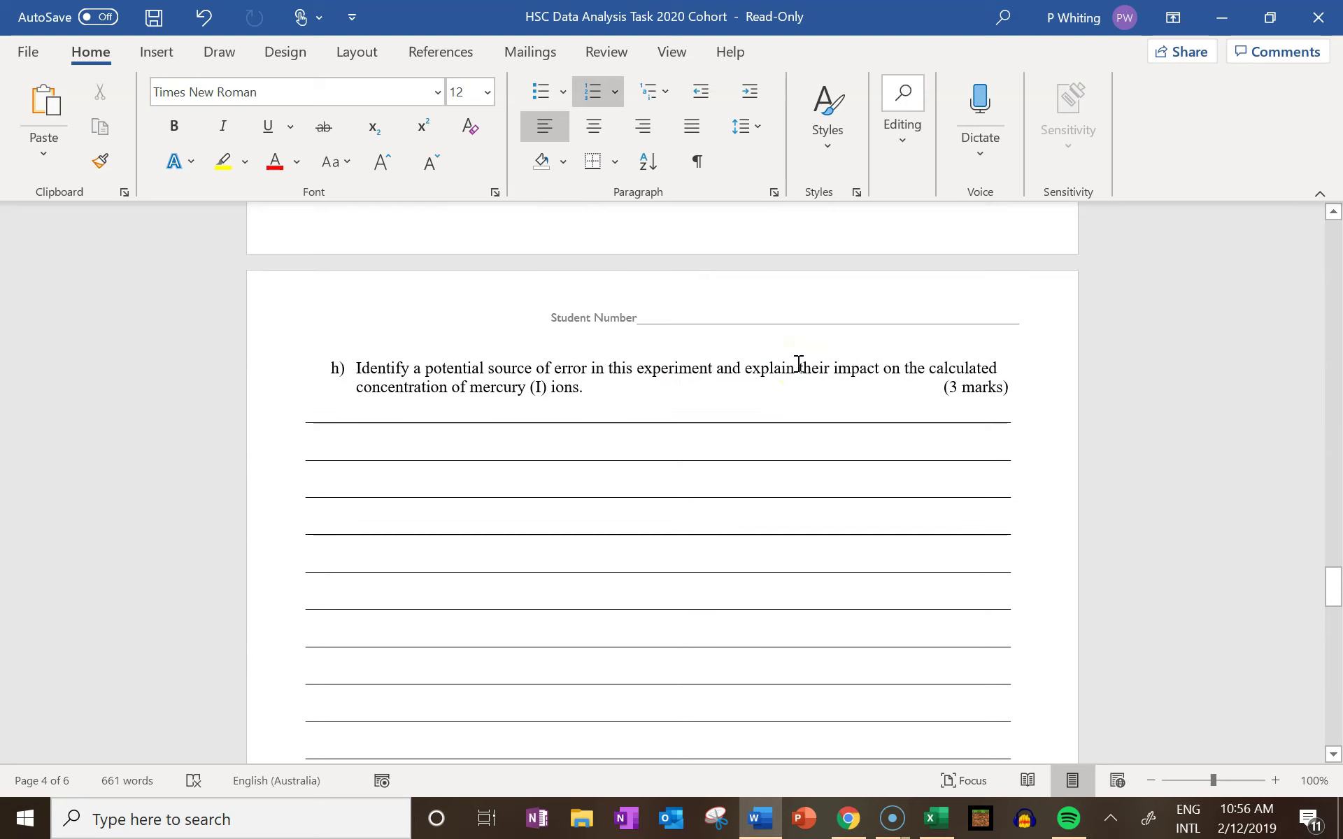
{"action": "left_click", "coordinate": [792, 368]}
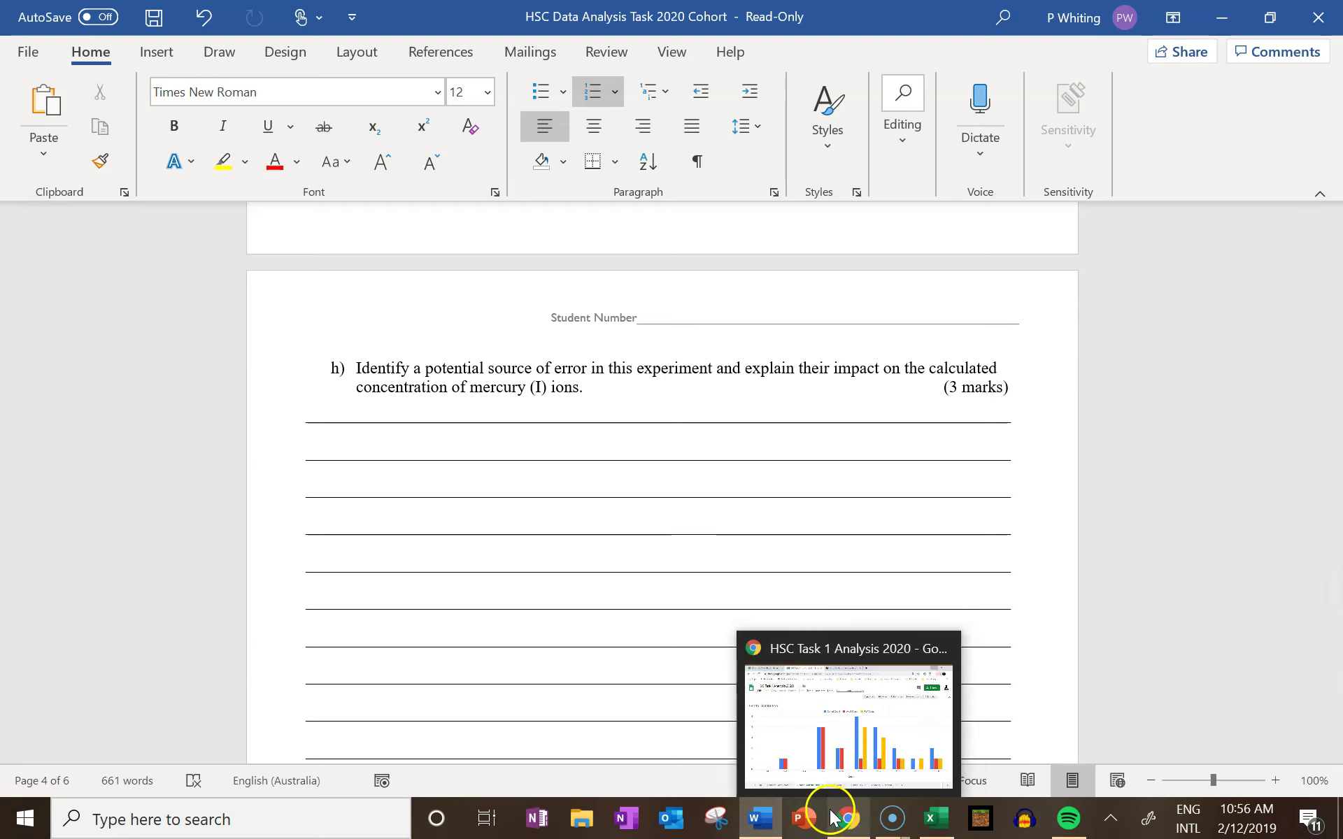
{"action": "mouse_move", "coordinate": [769, 822]}
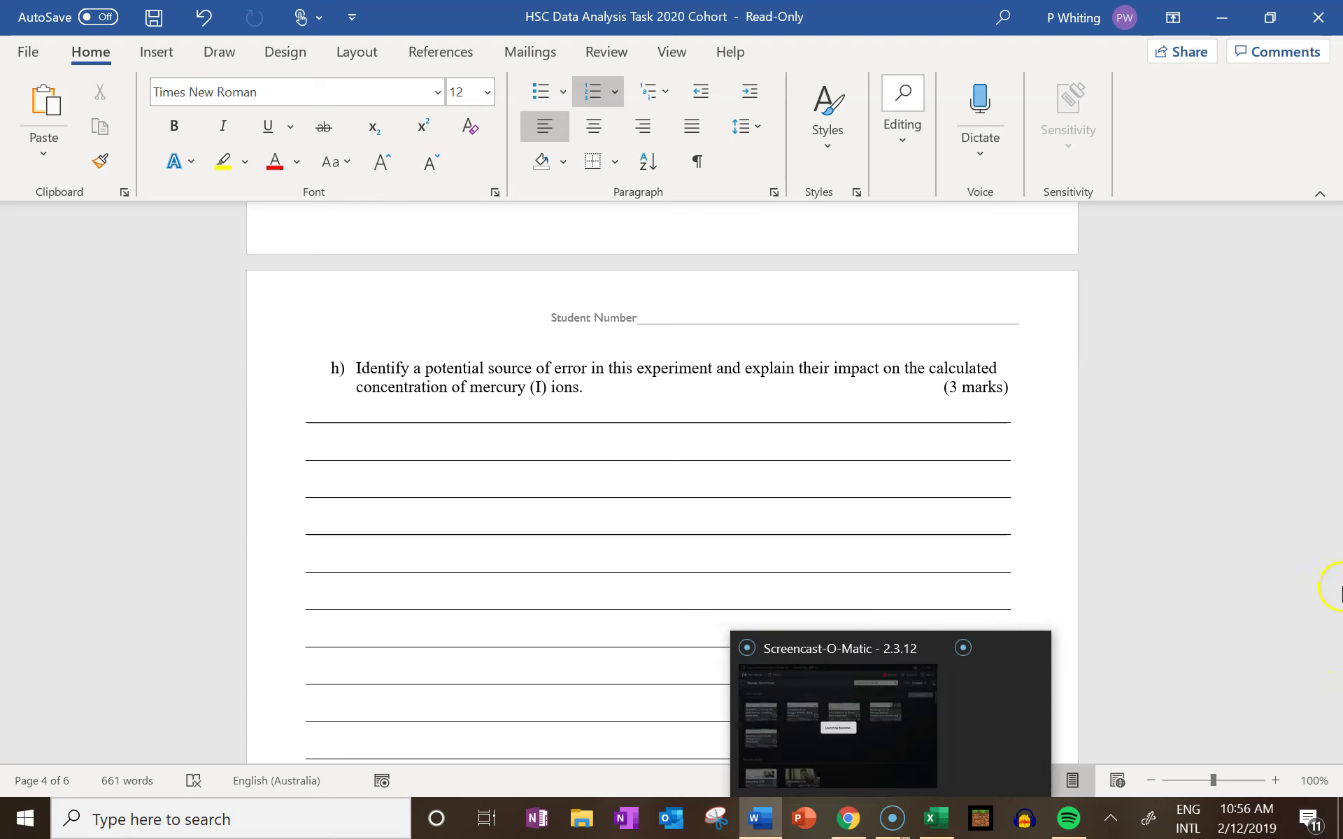